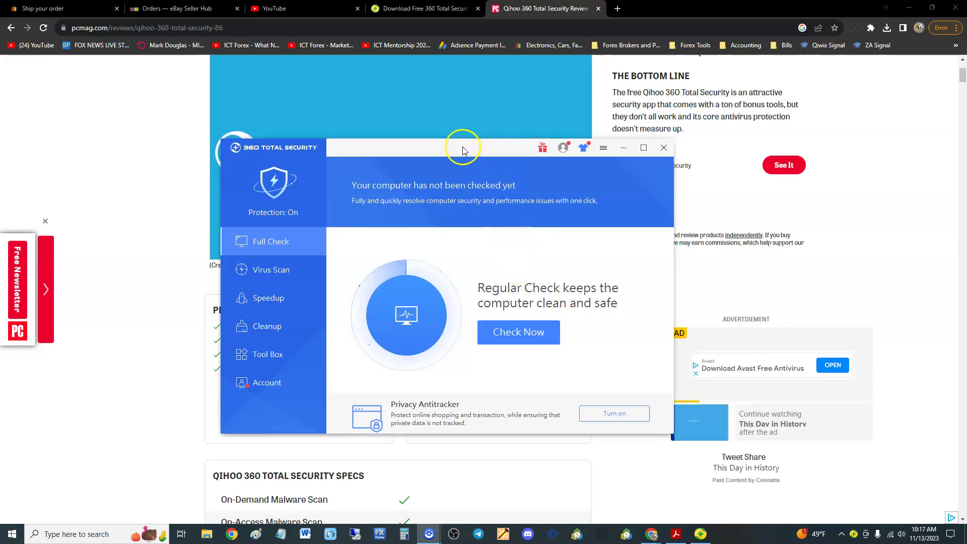
# Step: Reposition the 360 Total Security window in front of Chrome's 360 download page
pyautogui.moveTo(459, 150); pyautogui.dragTo(482, 149)
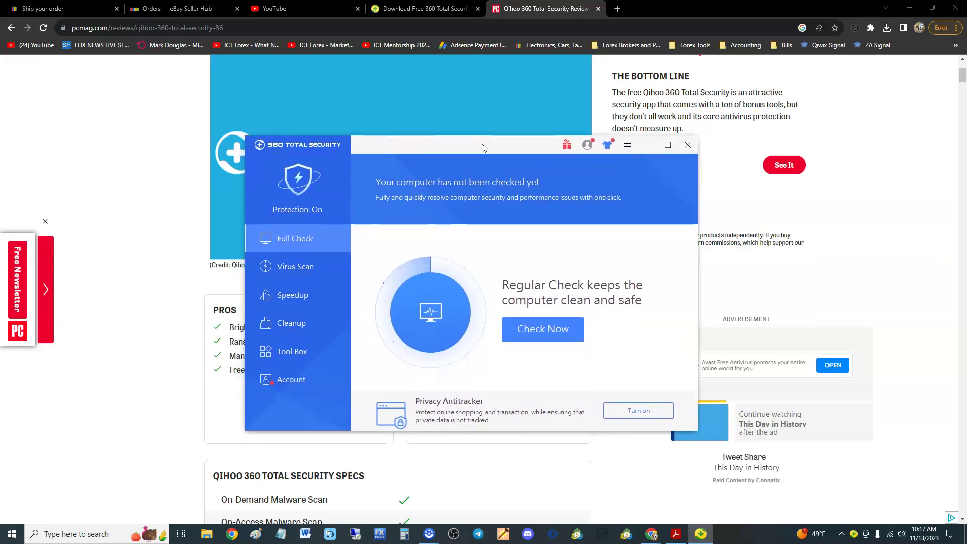
pyautogui.click(438, 8)
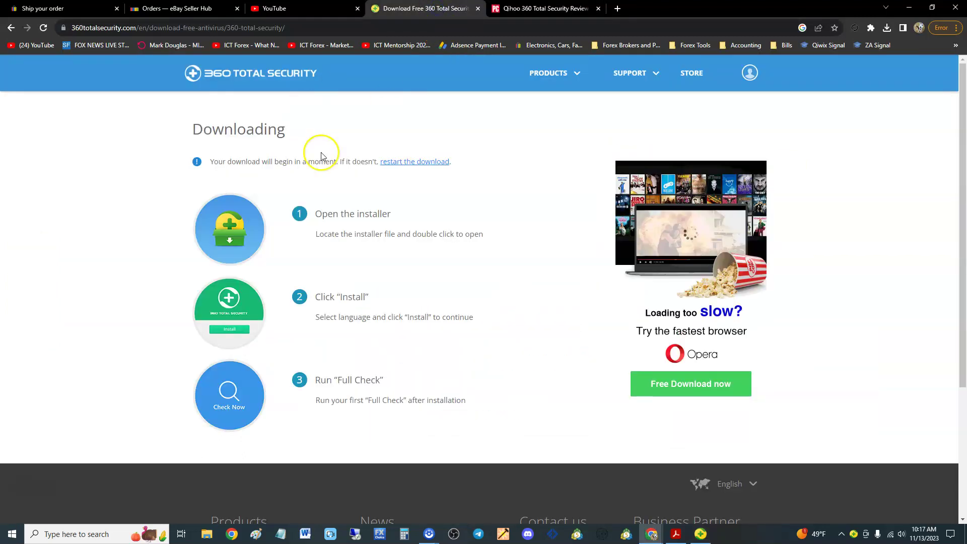
pyautogui.click(700, 534)
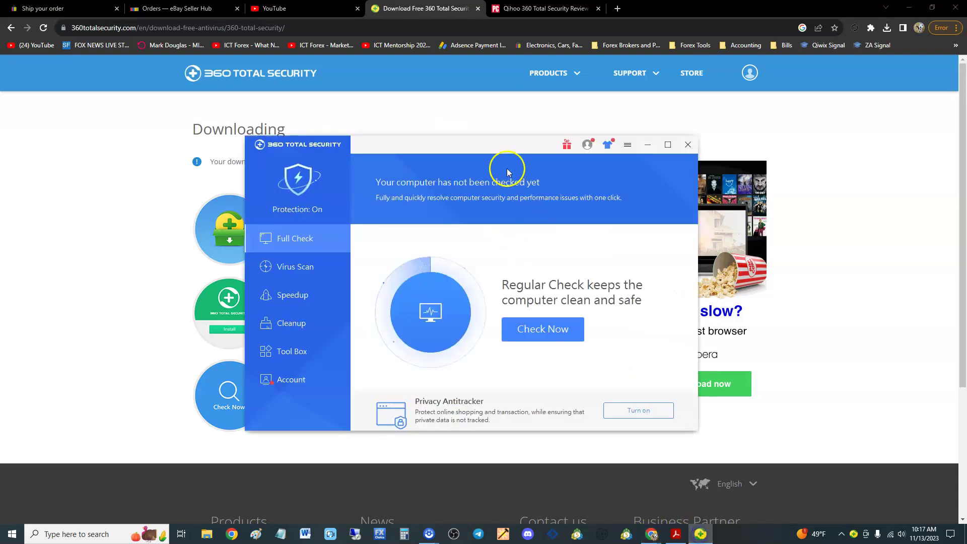
pyautogui.moveTo(480, 180); pyautogui.dragTo(462, 167)
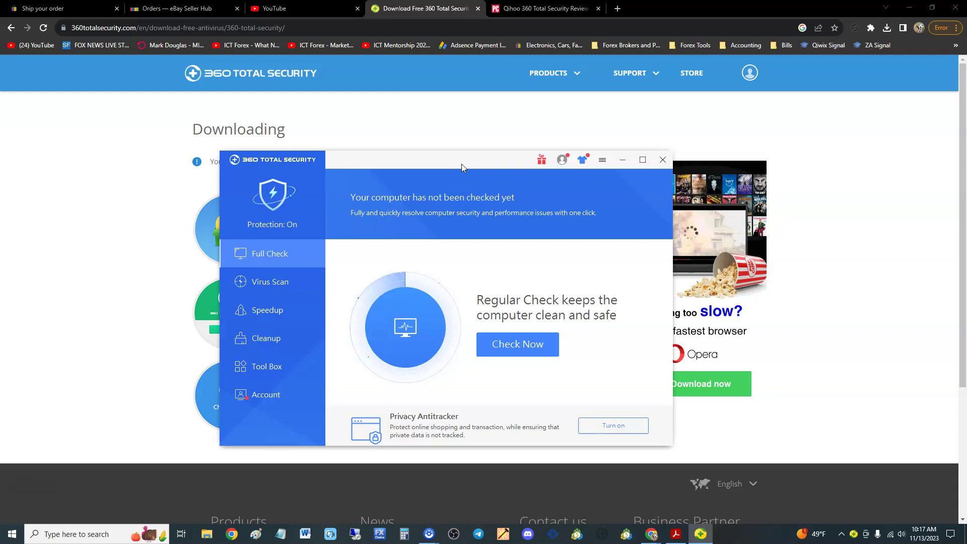
pyautogui.moveTo(461, 164); pyautogui.dragTo(451, 135)
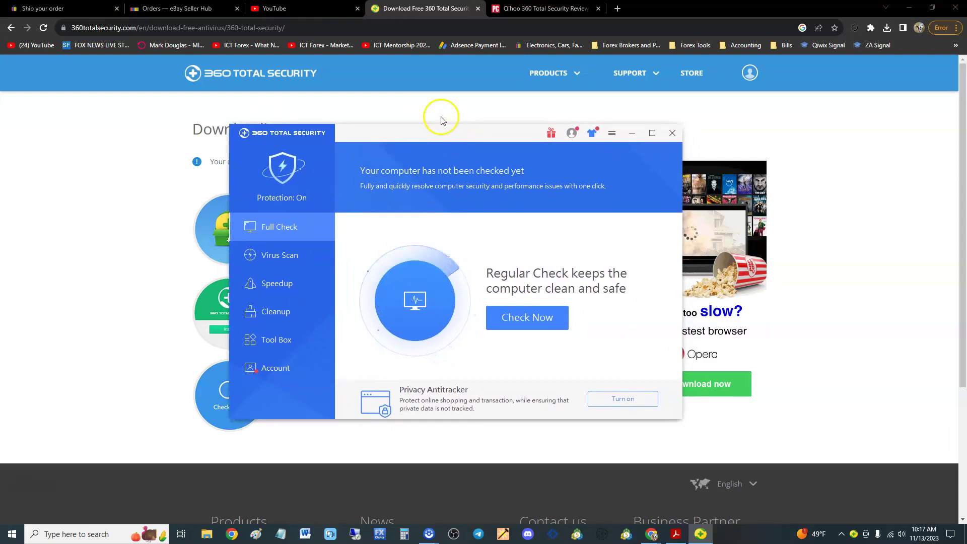
pyautogui.moveTo(441, 116); pyautogui.dragTo(462, 126)
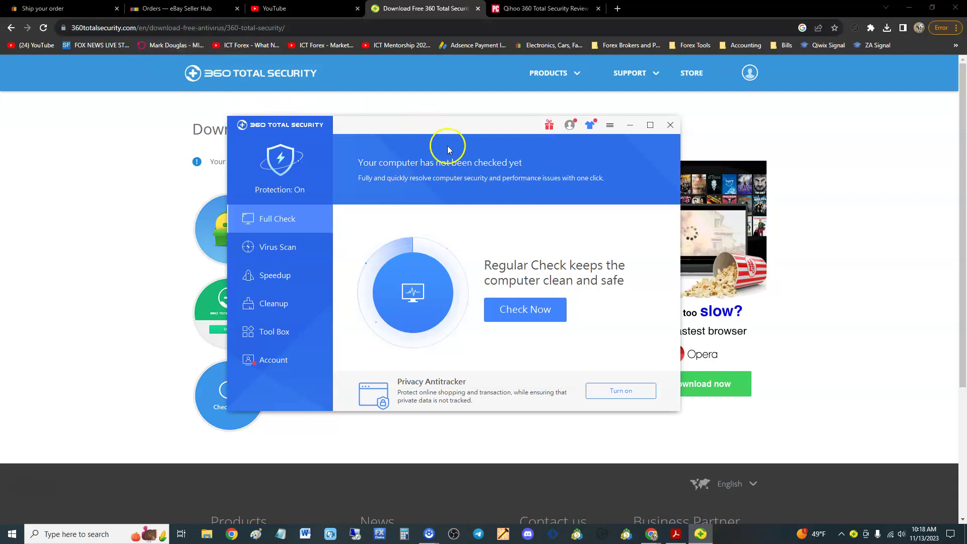
pyautogui.moveTo(464, 126)
pyautogui.mouseDown()
pyautogui.moveTo(474, 134)
pyautogui.moveTo(481, 126)
pyautogui.moveTo(457, 119)
pyautogui.mouseUp()
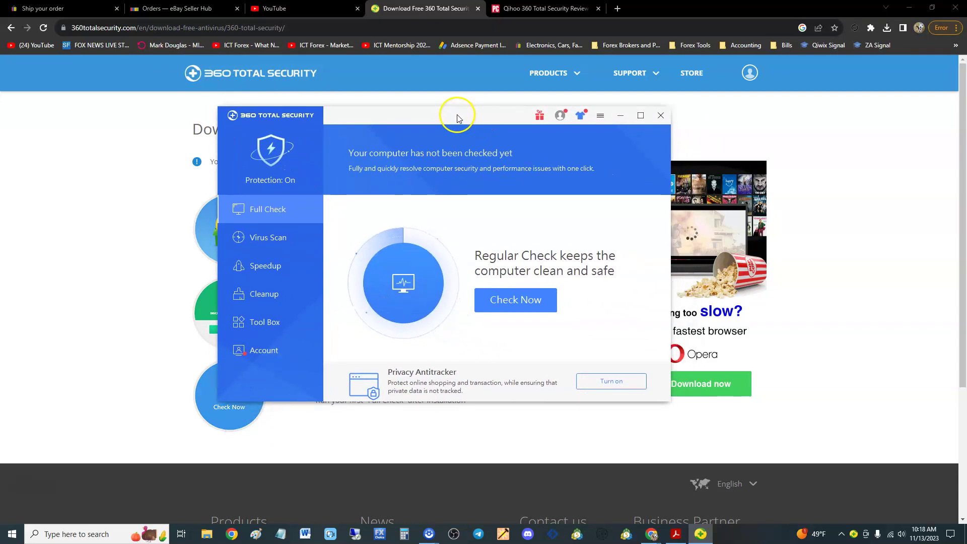
# Step: On the PCMag review, highlight the 'Bright, attractive user interface' and 'Ransomware protection' pros
pyautogui.click(529, 6)
pyautogui.scroll(1, 454, 236)
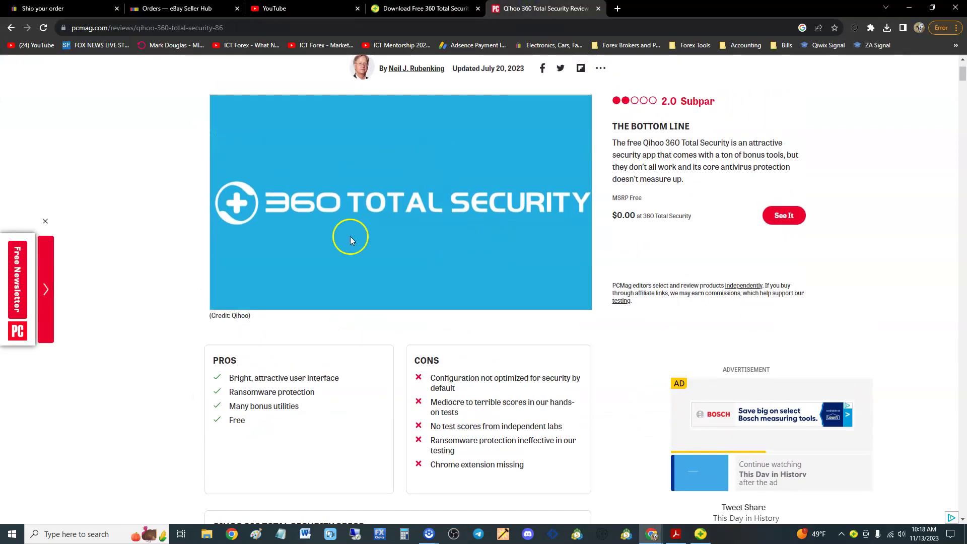
pyautogui.scroll(-3, 569, 243)
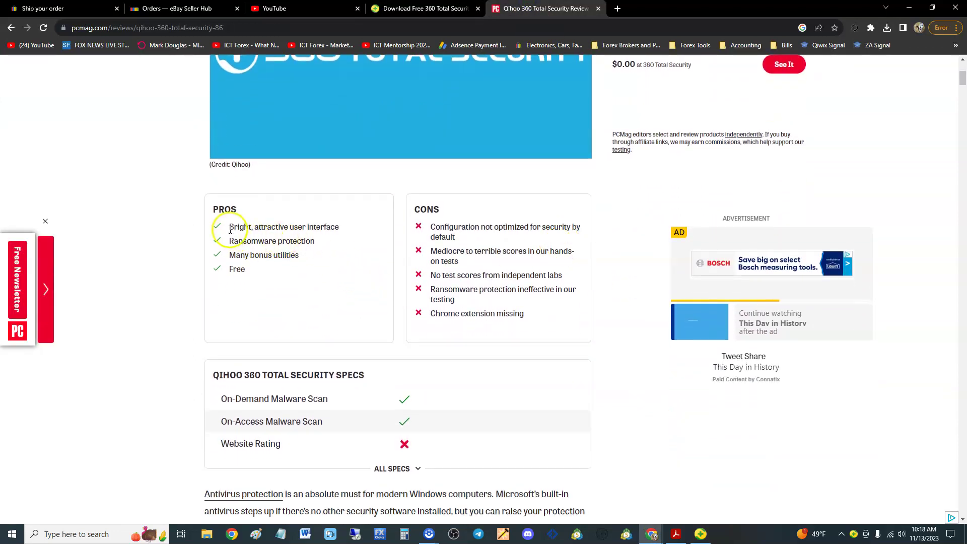
pyautogui.moveTo(230, 229); pyautogui.dragTo(339, 229)
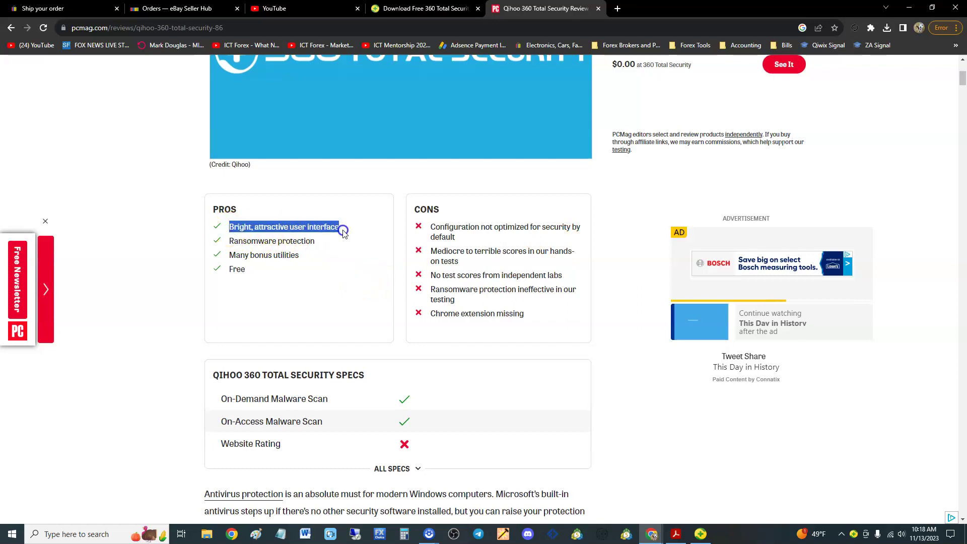
pyautogui.click(700, 535)
pyautogui.click(272, 238)
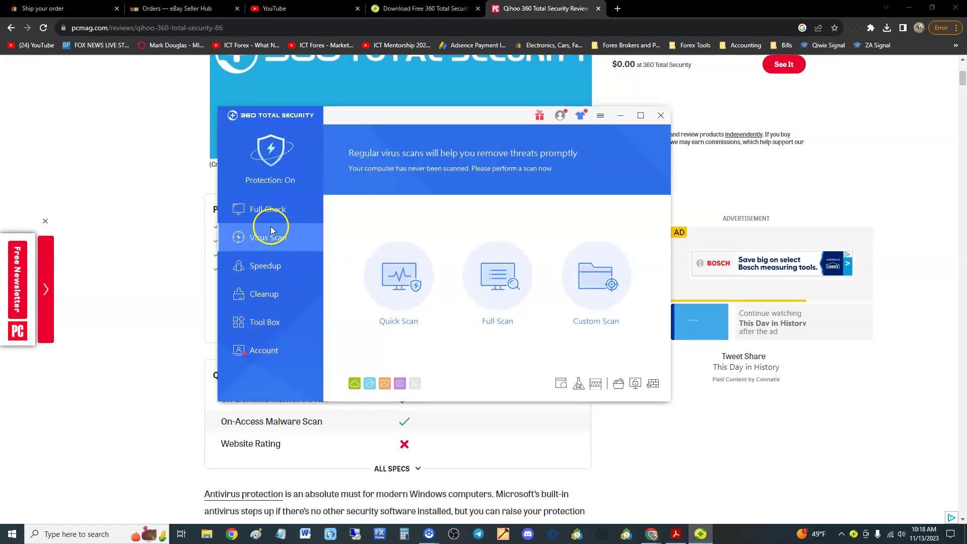
pyautogui.click(268, 209)
pyautogui.click(159, 235)
pyautogui.click(276, 236)
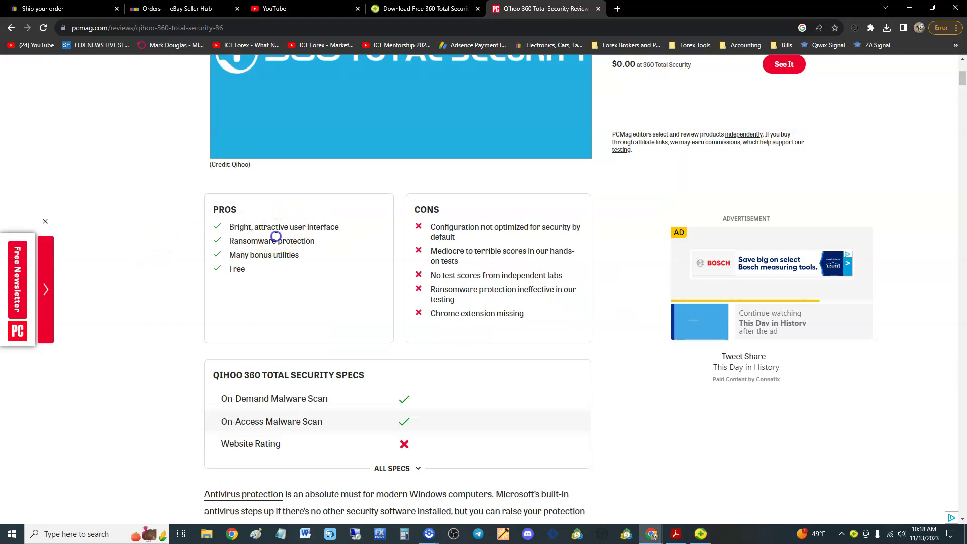
pyautogui.moveTo(230, 242); pyautogui.dragTo(299, 241)
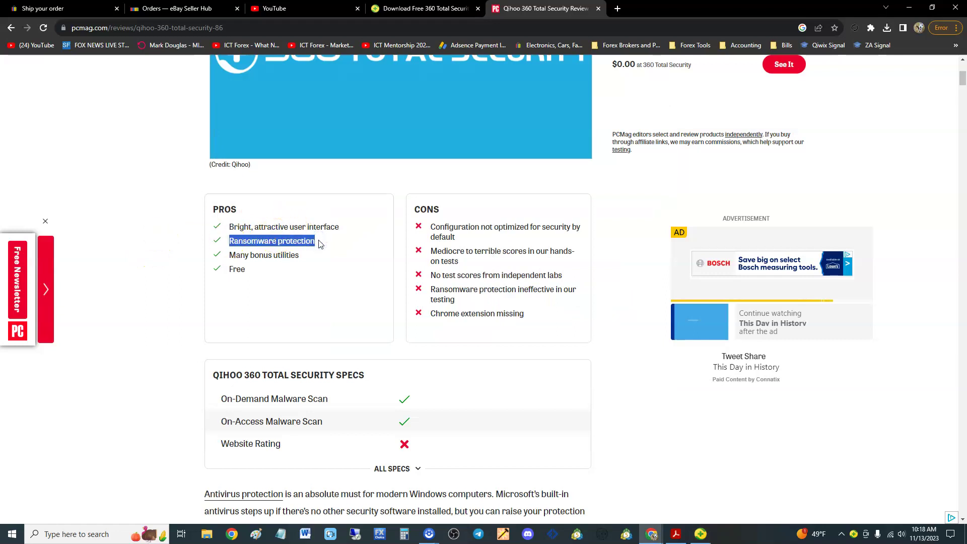
pyautogui.click(319, 242)
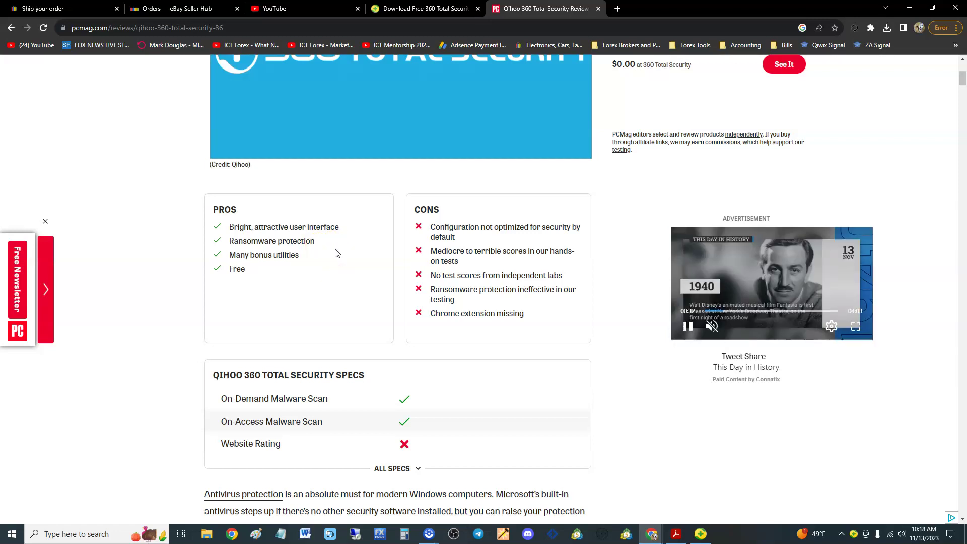
# Step: Highlight the 'Many bonus utilities' pro, then all four pros together
pyautogui.click(325, 269)
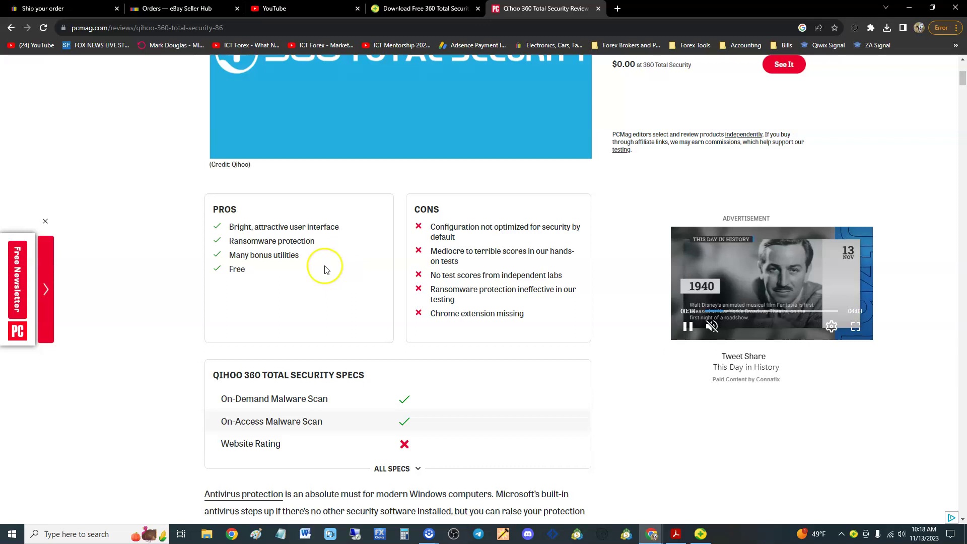
pyautogui.moveTo(230, 256); pyautogui.dragTo(308, 255)
pyautogui.click(245, 273)
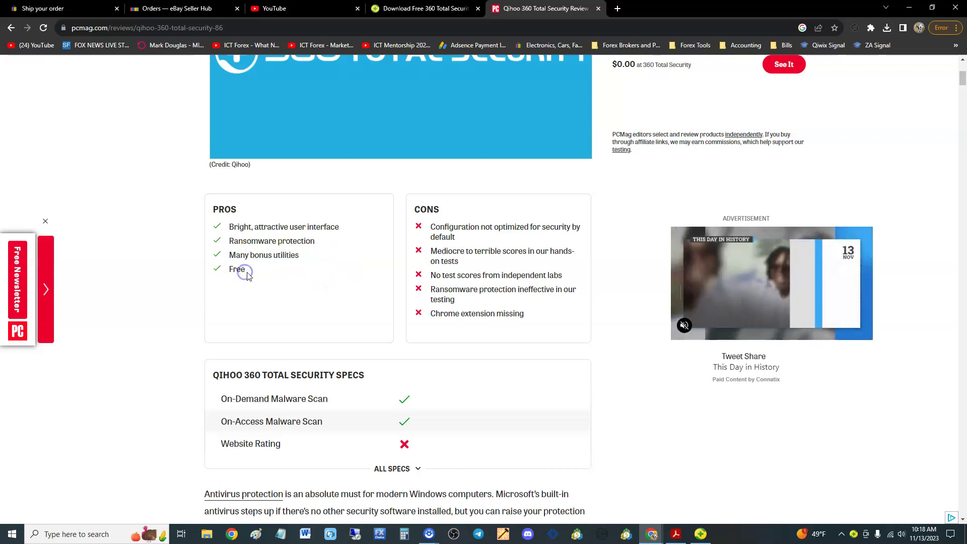
pyautogui.moveTo(247, 275); pyautogui.dragTo(227, 227)
pyautogui.click(242, 256)
pyautogui.click(249, 272)
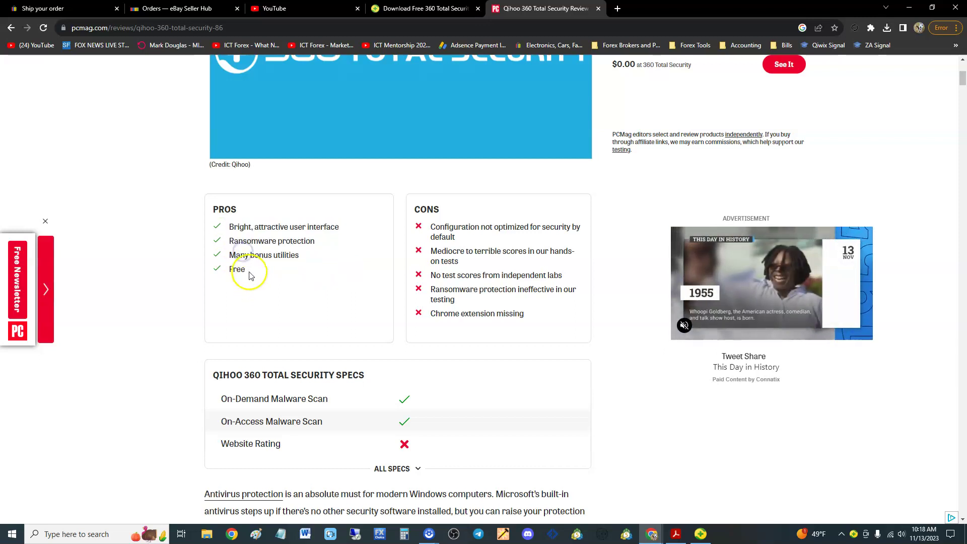
pyautogui.moveTo(251, 276); pyautogui.dragTo(220, 217)
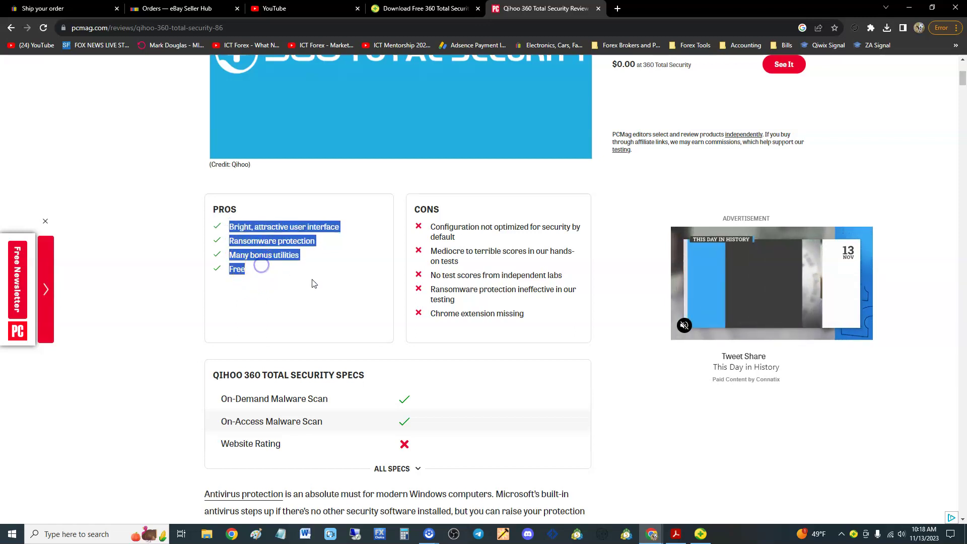
pyautogui.click(326, 236)
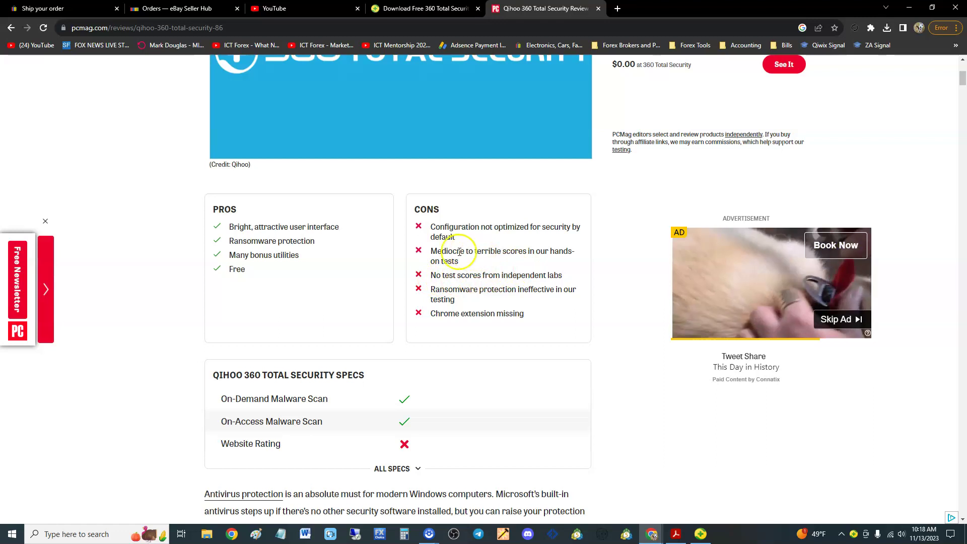
# Step: Highlight the cons about mediocre lab scores and ineffective ransomware protection
pyautogui.moveTo(442, 252); pyautogui.dragTo(473, 274)
pyautogui.click(447, 254)
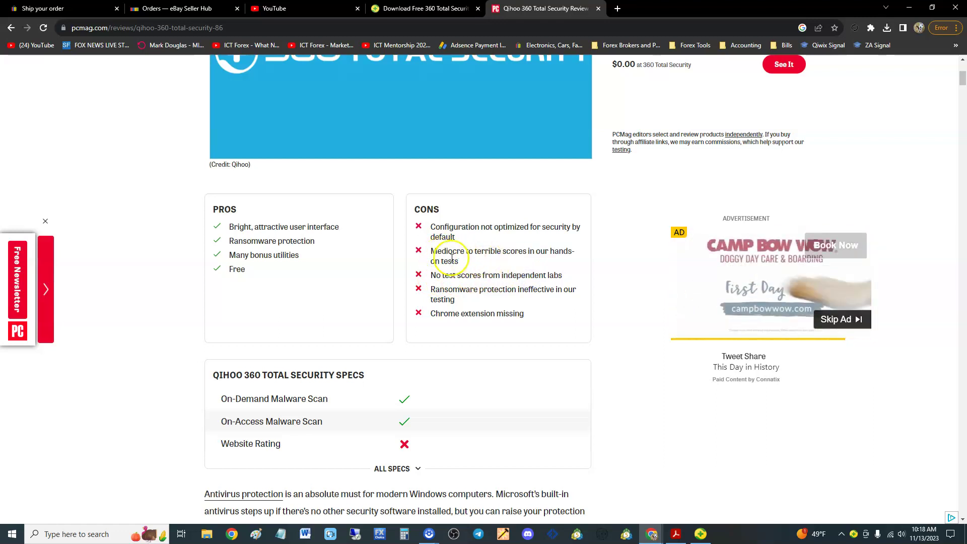
pyautogui.scroll(-1, 524, 269)
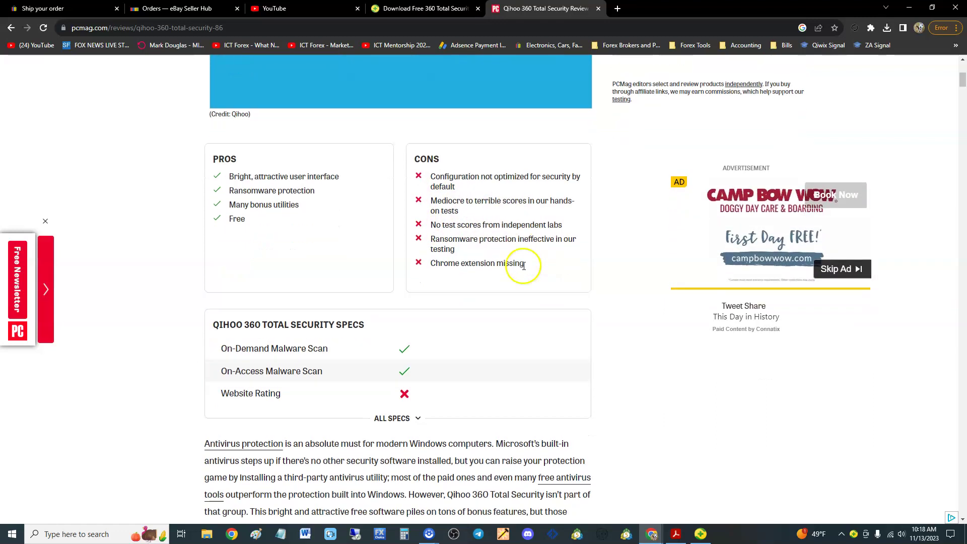
pyautogui.scroll(1, 524, 267)
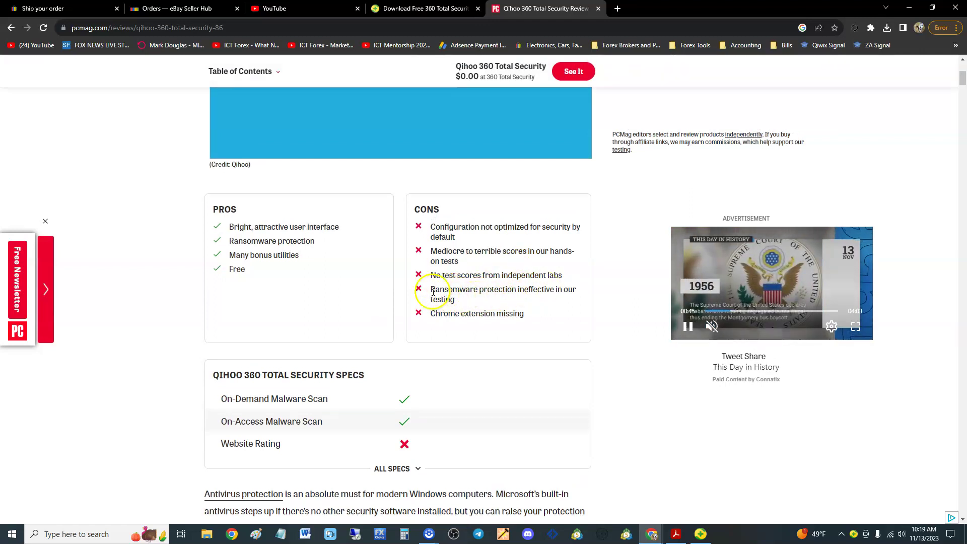
pyautogui.moveTo(431, 291); pyautogui.dragTo(464, 300)
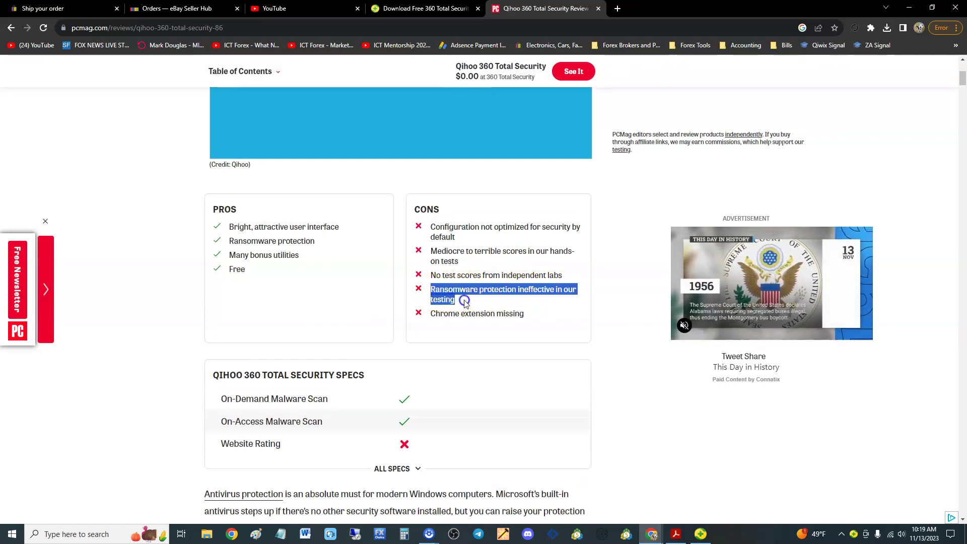
pyautogui.click(496, 288)
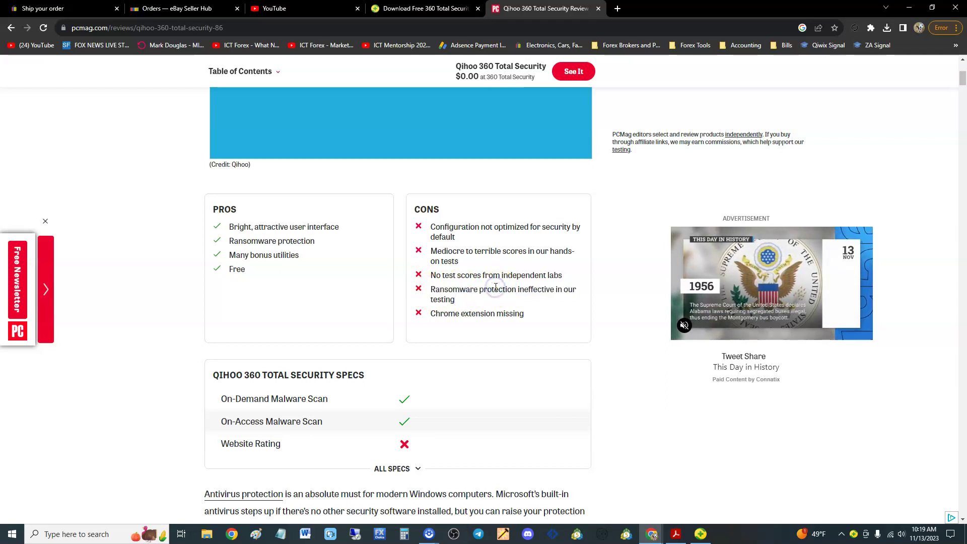
pyautogui.click(429, 315)
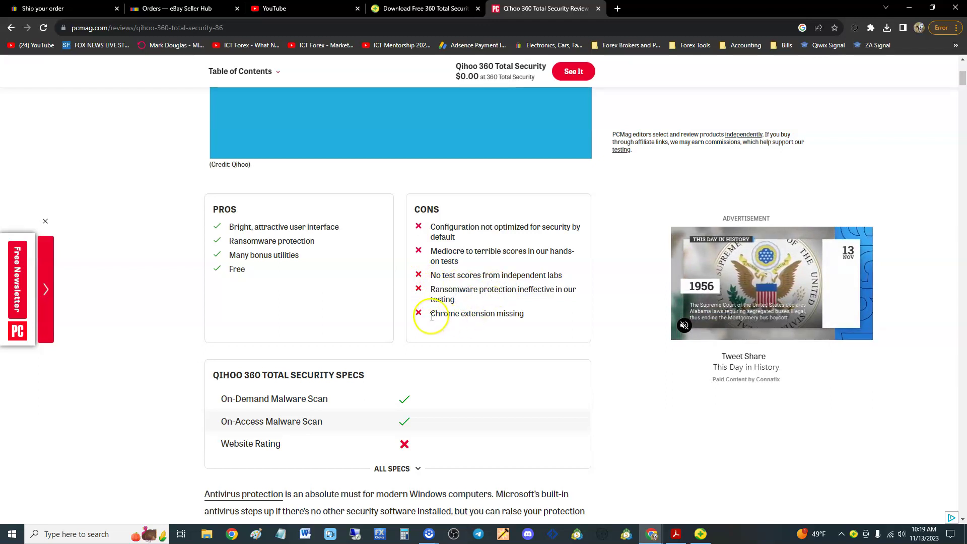
# Step: Expand the full Qihoo 360 Total Security specs table and look through it
pyautogui.scroll(-1, 519, 318)
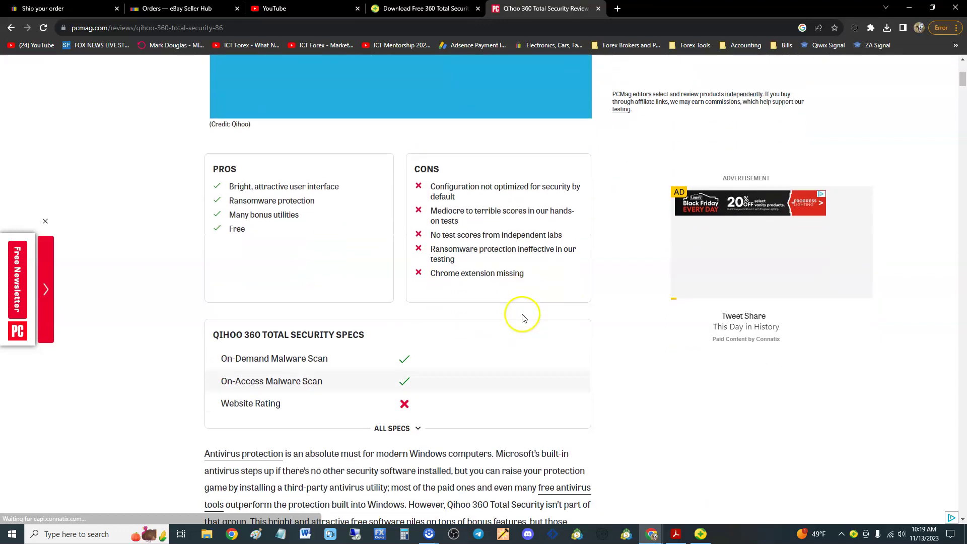
pyautogui.click(424, 409)
pyautogui.scroll(-1, 479, 332)
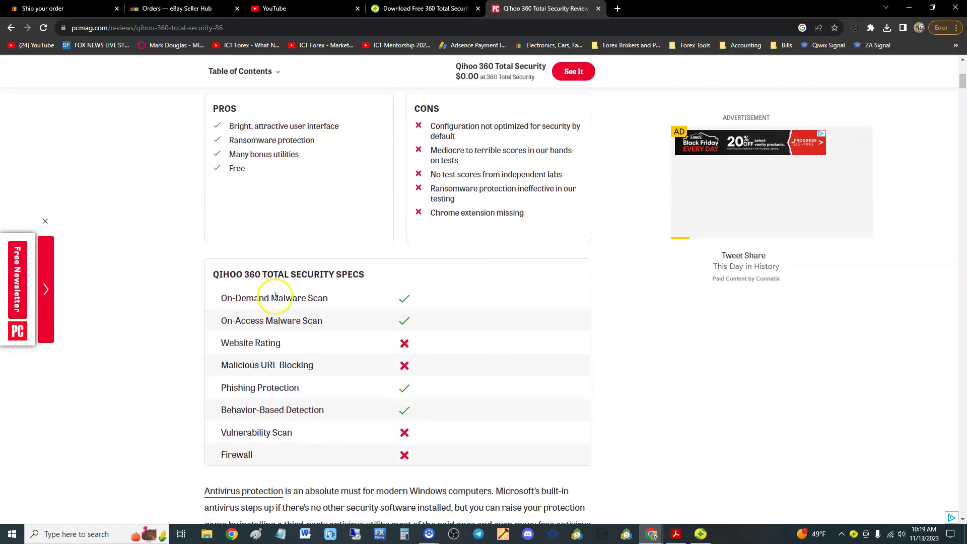
pyautogui.click(407, 325)
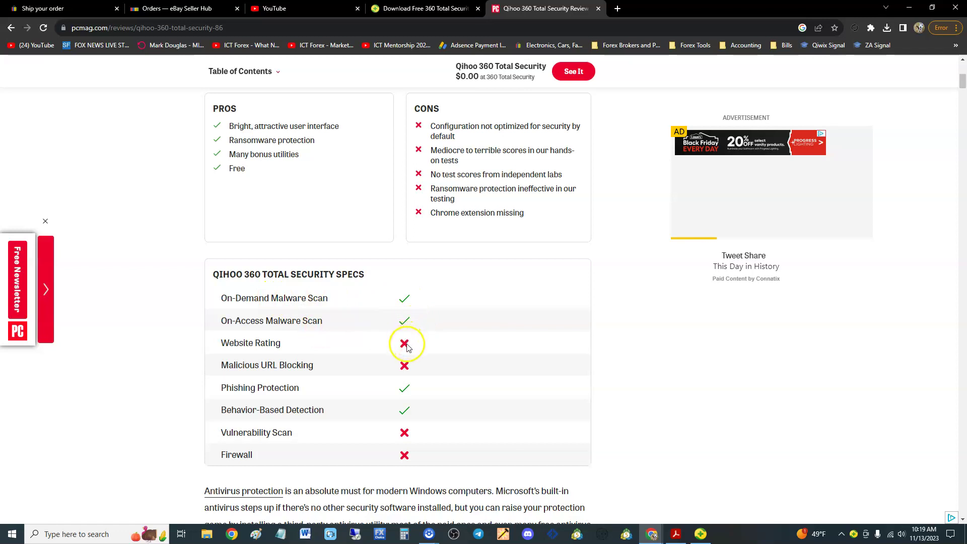
pyautogui.click(409, 370)
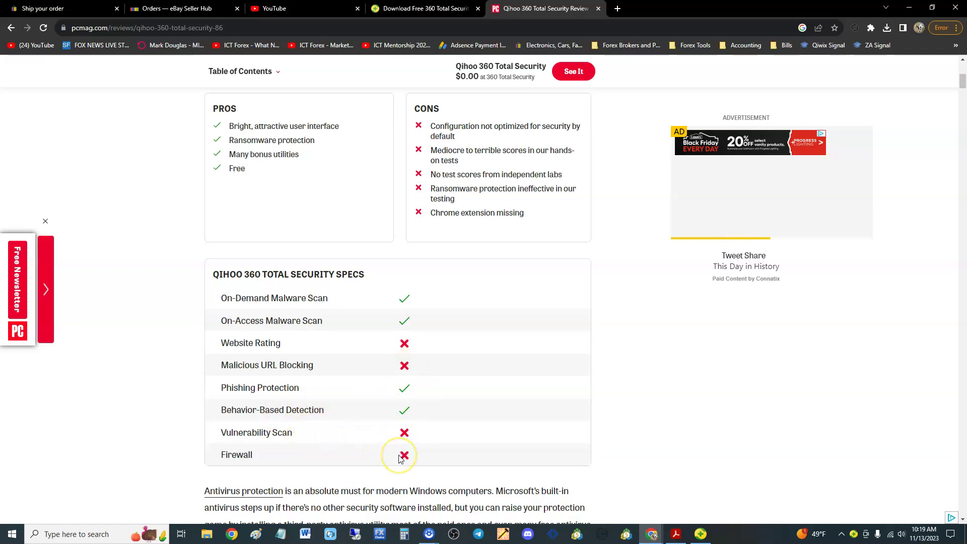
pyautogui.scroll(-1, 426, 449)
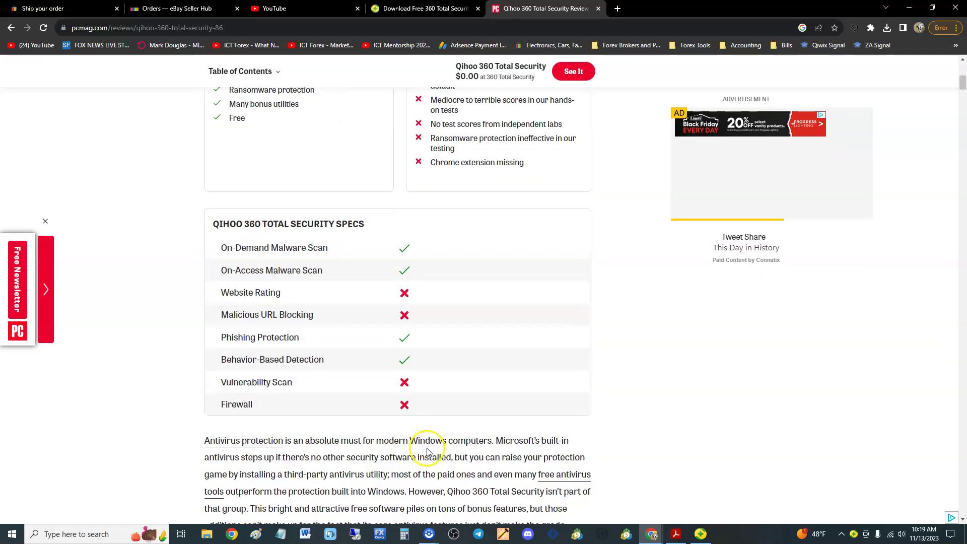
pyautogui.scroll(5, 426, 447)
pyautogui.scroll(-2, 382, 416)
pyautogui.scroll(2, 421, 407)
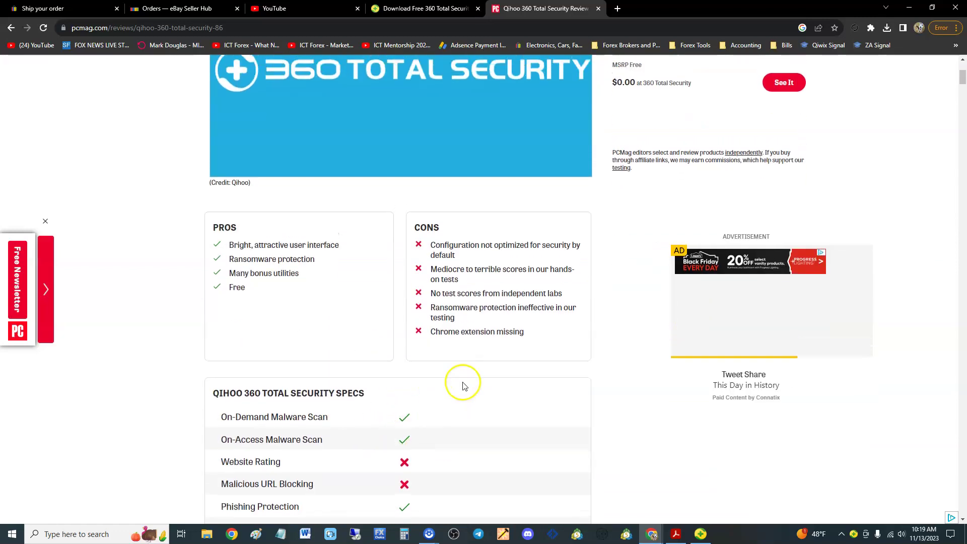
# Step: Bring 360 Total Security forward, run Check Now on Full Check, and nudge the window left
pyautogui.click(701, 535)
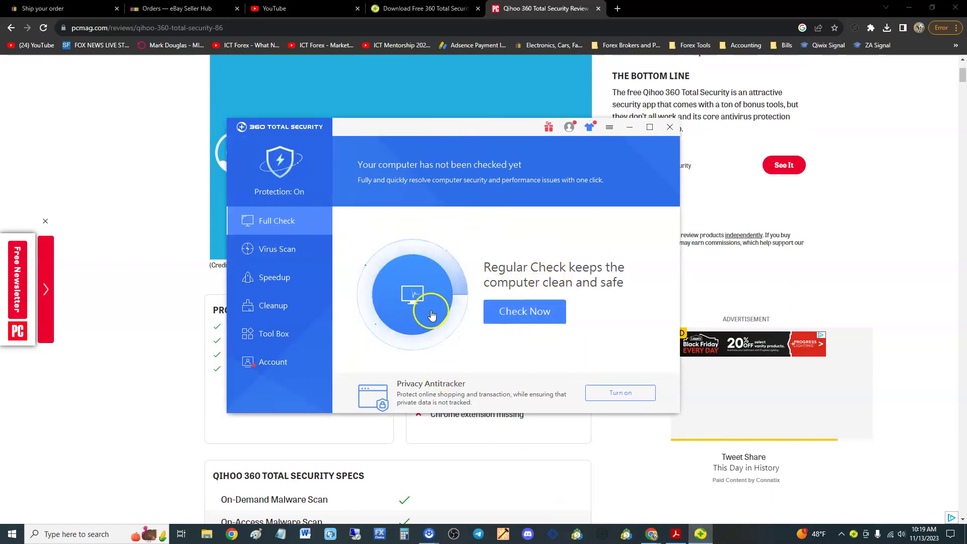
pyautogui.click(525, 313)
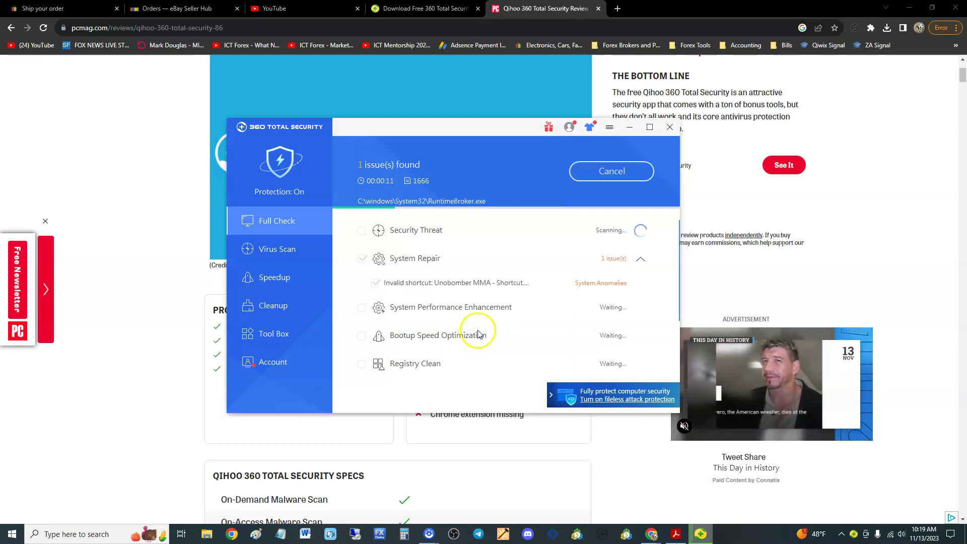
pyautogui.moveTo(492, 126)
pyautogui.mouseDown()
pyautogui.moveTo(471, 134)
pyautogui.moveTo(503, 137)
pyautogui.mouseUp()
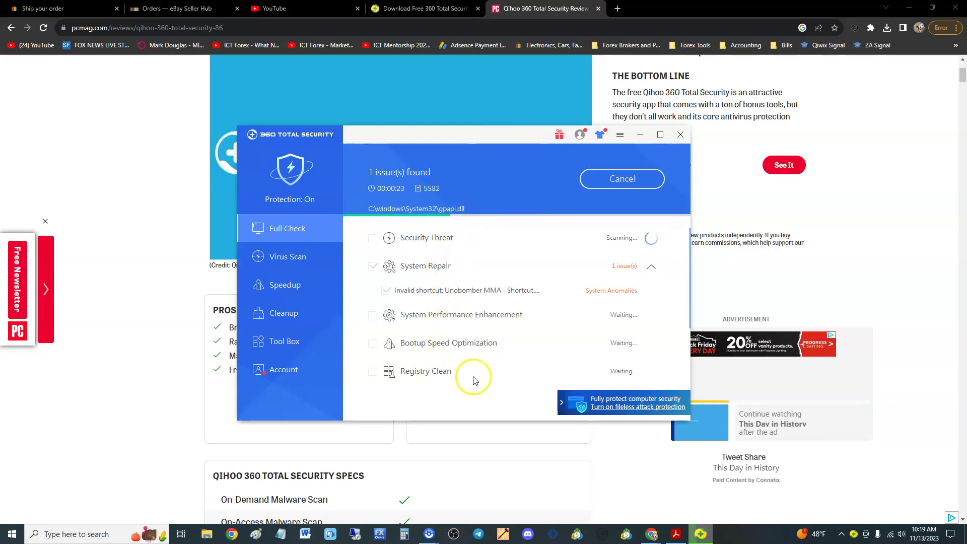
# Step: Launch a Full Scan under Virus Scan, briefly checking the running Full Check's progress
pyautogui.click(302, 255)
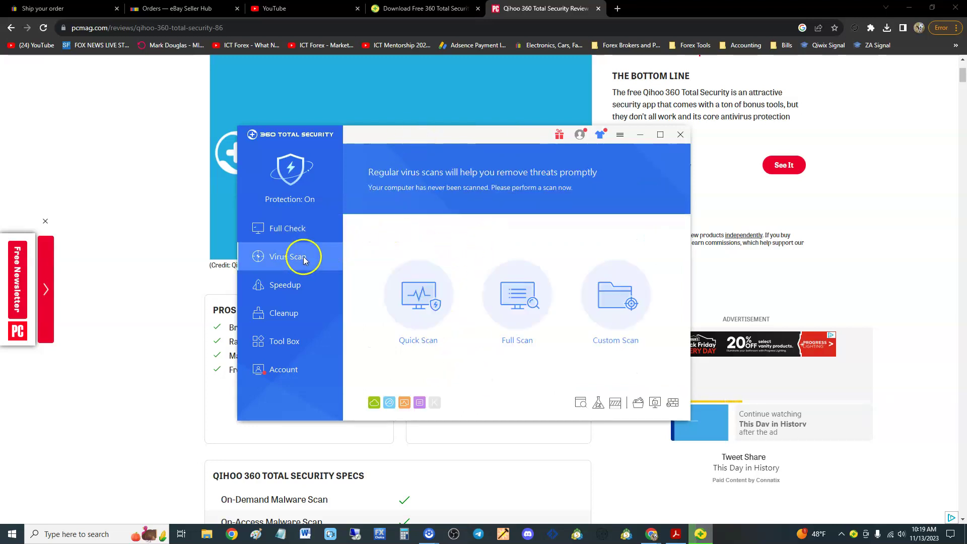
pyautogui.moveTo(477, 142)
pyautogui.mouseDown()
pyautogui.moveTo(472, 154)
pyautogui.moveTo(467, 146)
pyautogui.mouseUp()
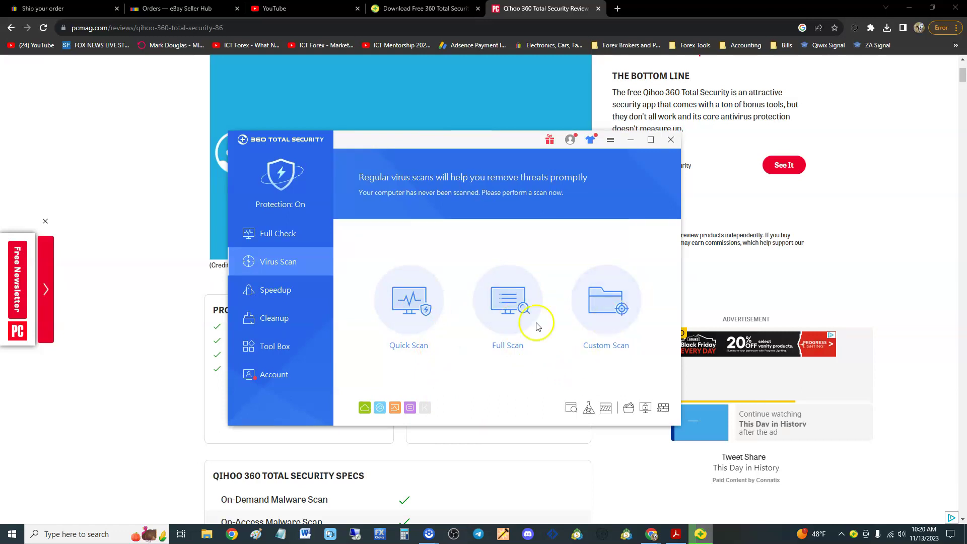
pyautogui.click(517, 297)
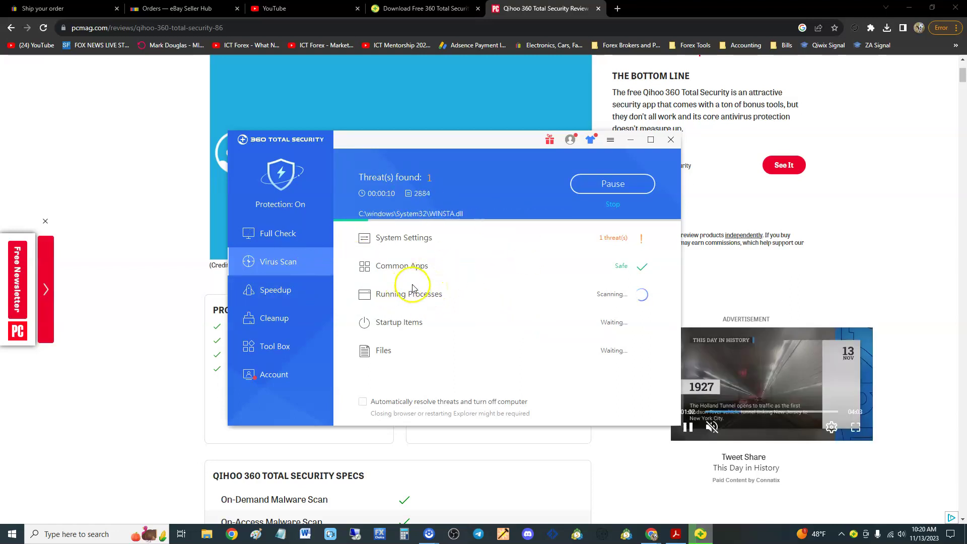
pyautogui.click(302, 236)
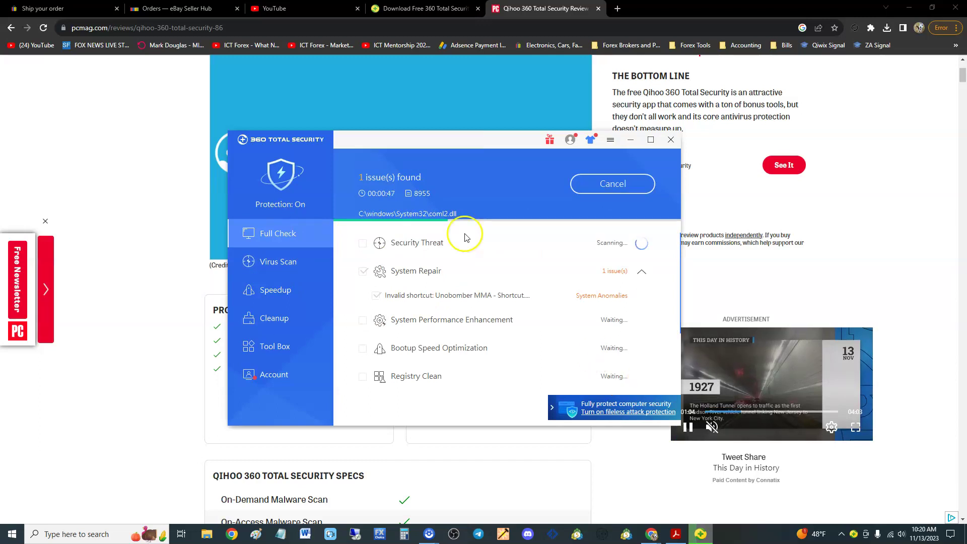
pyautogui.click(298, 261)
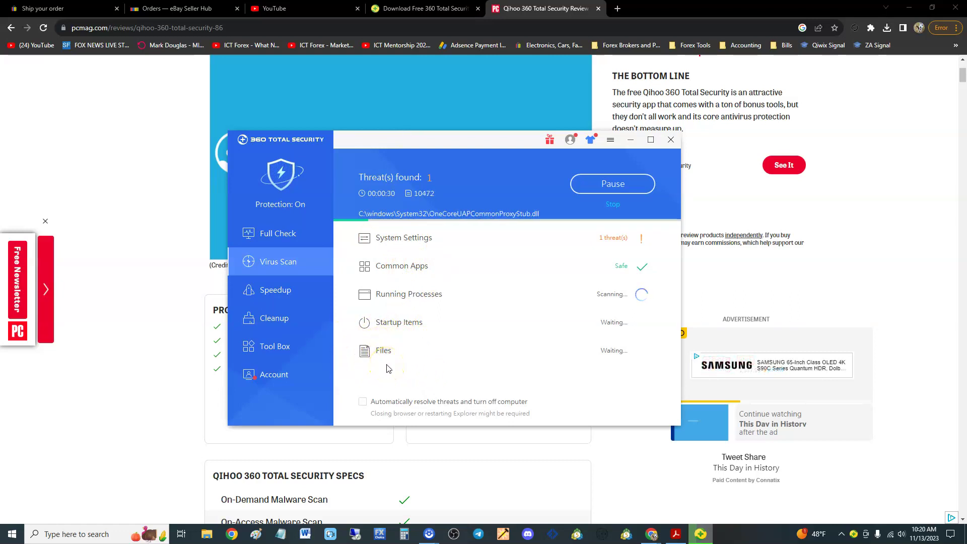
# Step: Run a Speedup scan while checking Full Check (three issues) and Virus Scan progress
pyautogui.click(285, 288)
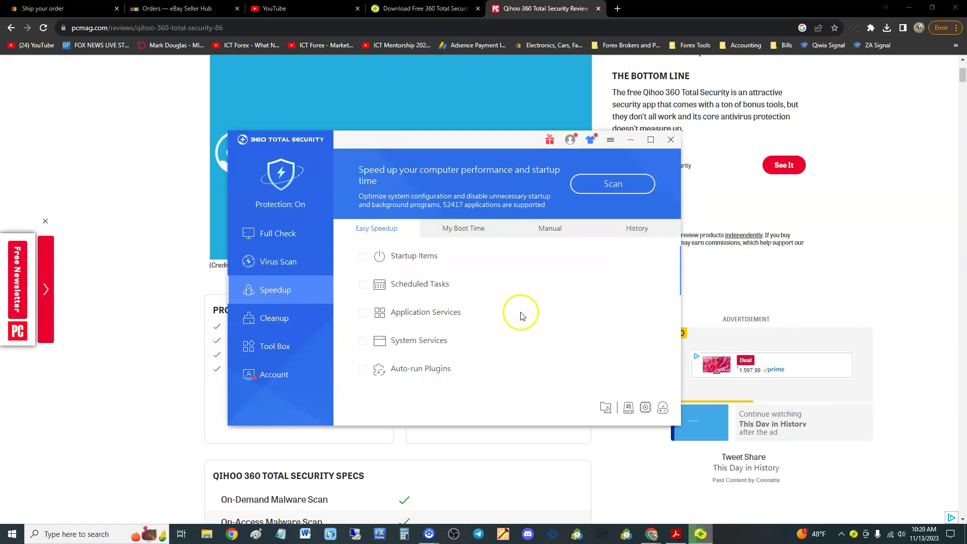
pyautogui.click(584, 187)
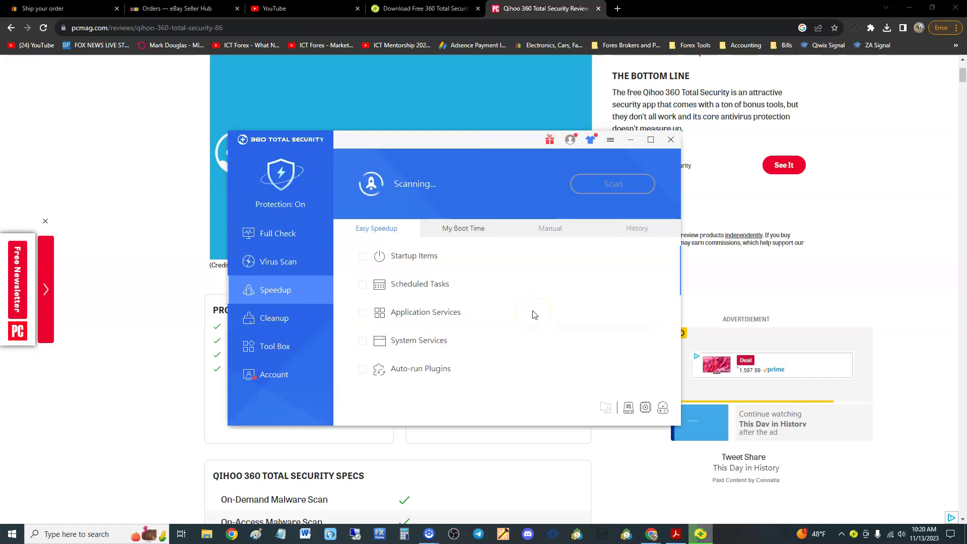
pyautogui.click(302, 238)
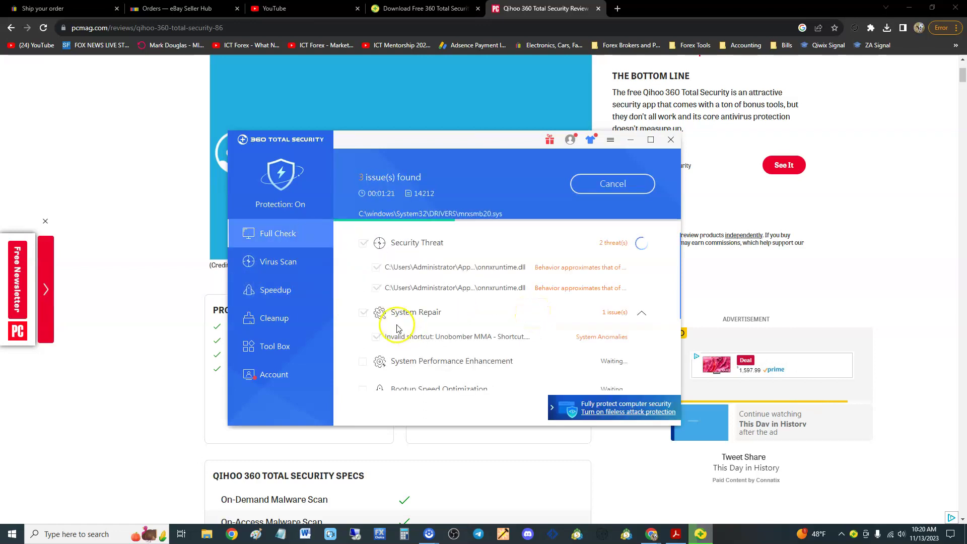
pyautogui.click(298, 266)
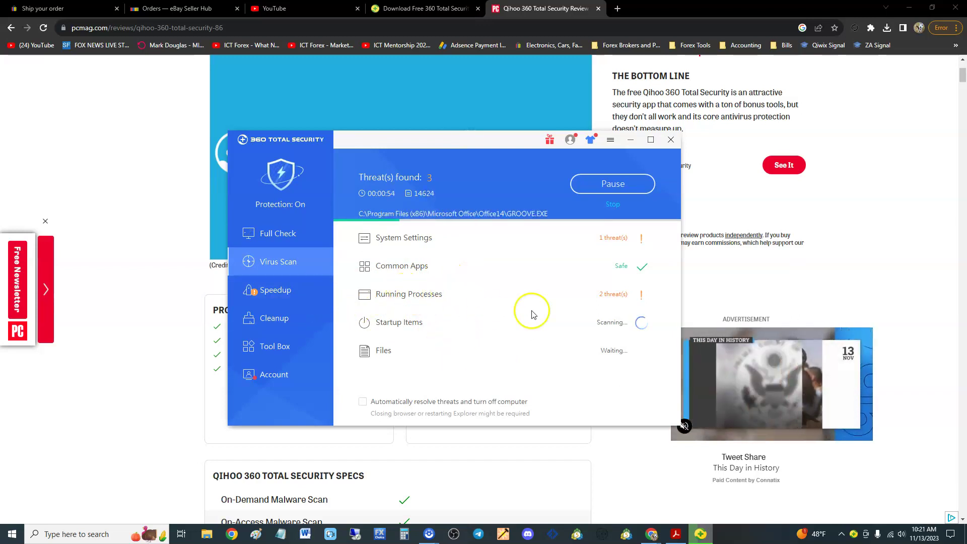
pyautogui.click(267, 292)
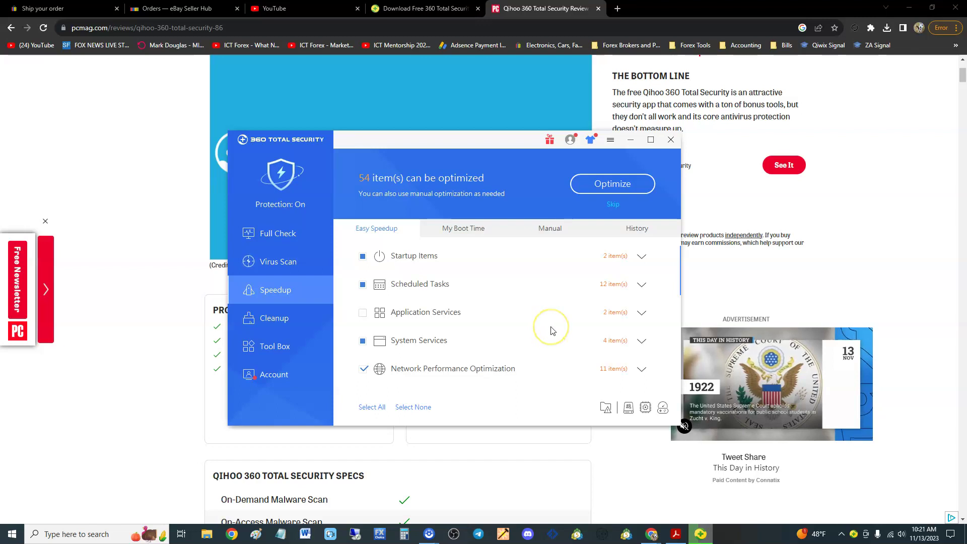
# Step: Review the 54 optimizable items, expanding and collapsing the File System group
pyautogui.scroll(-3, 529, 307)
pyautogui.scroll(3, 528, 310)
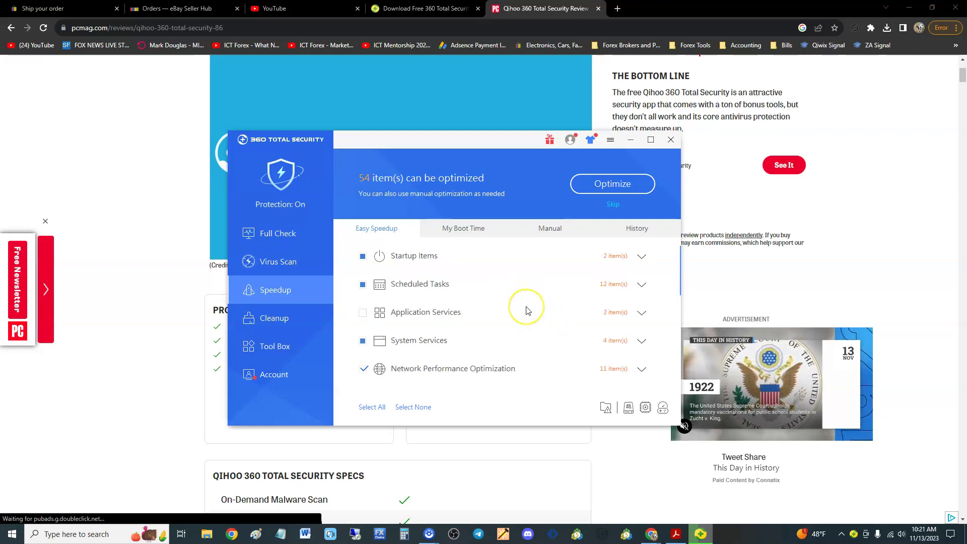
pyautogui.scroll(-3, 572, 310)
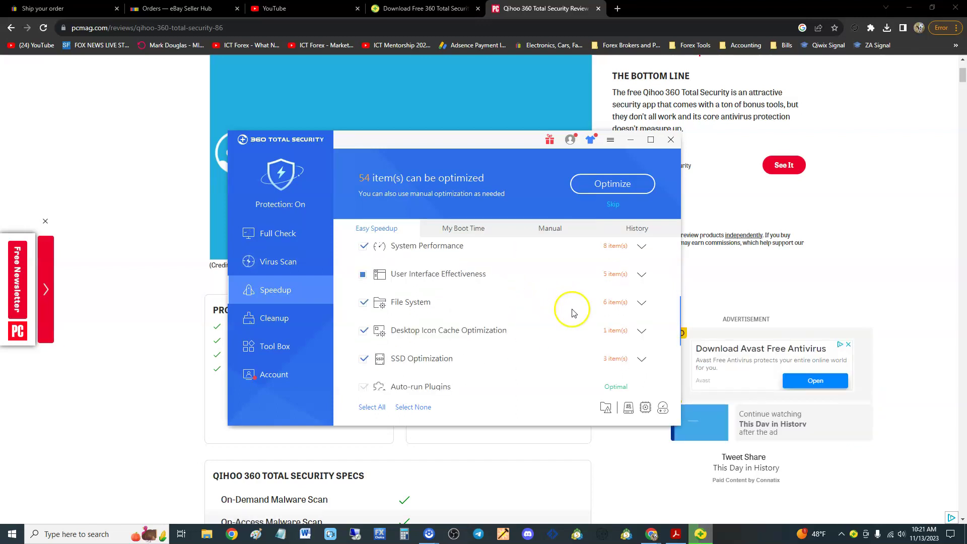
pyautogui.click(431, 304)
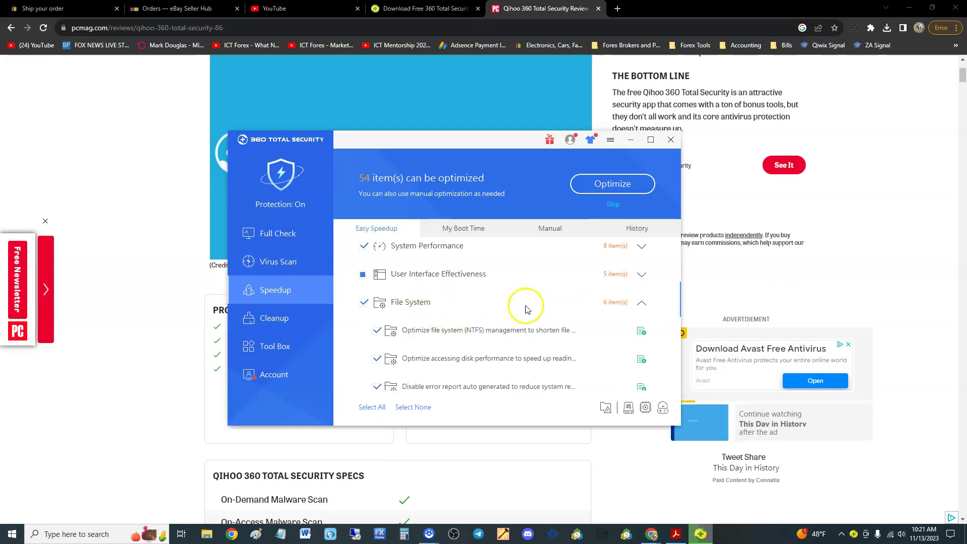
pyautogui.scroll(-1, 533, 310)
pyautogui.scroll(-1, 568, 318)
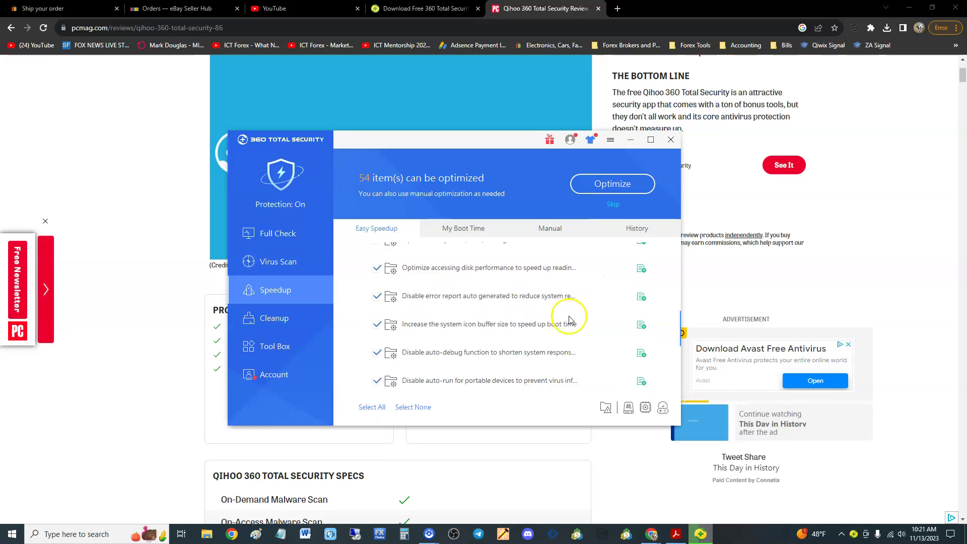
pyautogui.scroll(-3, 569, 320)
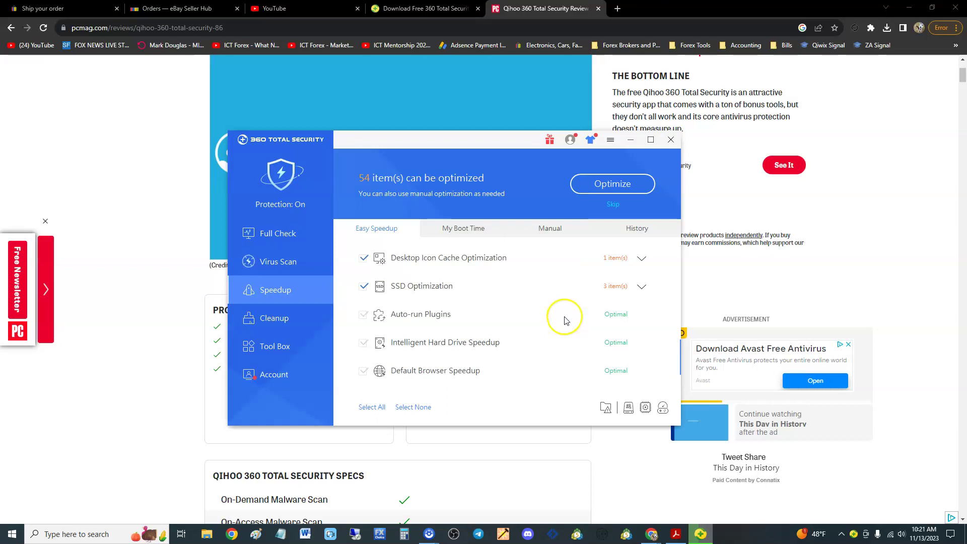
pyautogui.scroll(-1, 566, 321)
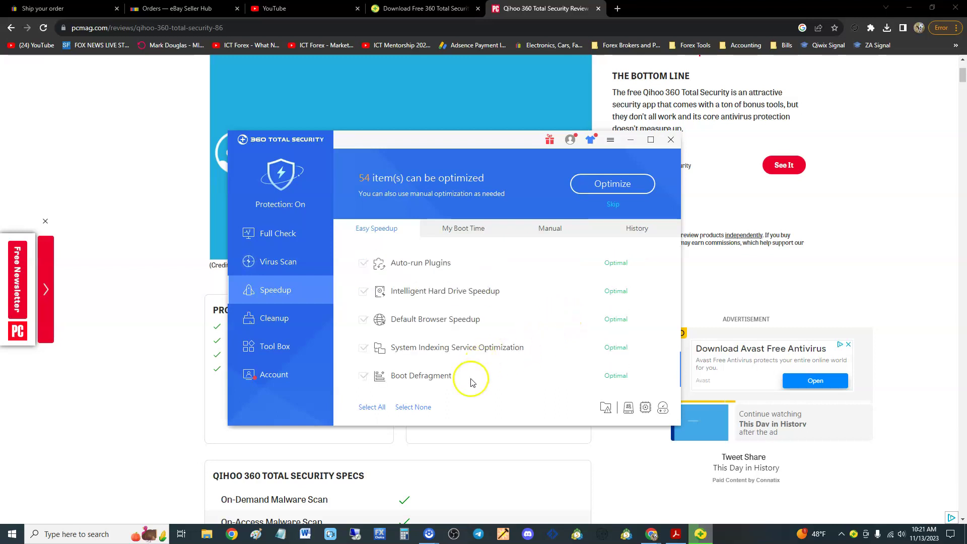
pyautogui.scroll(5, 477, 377)
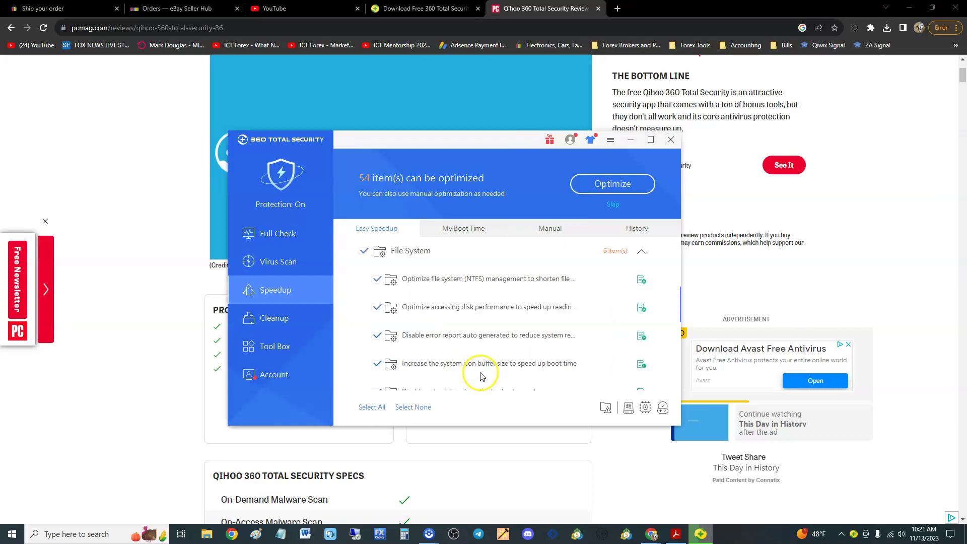
pyautogui.click(410, 312)
pyautogui.scroll(-3, 546, 337)
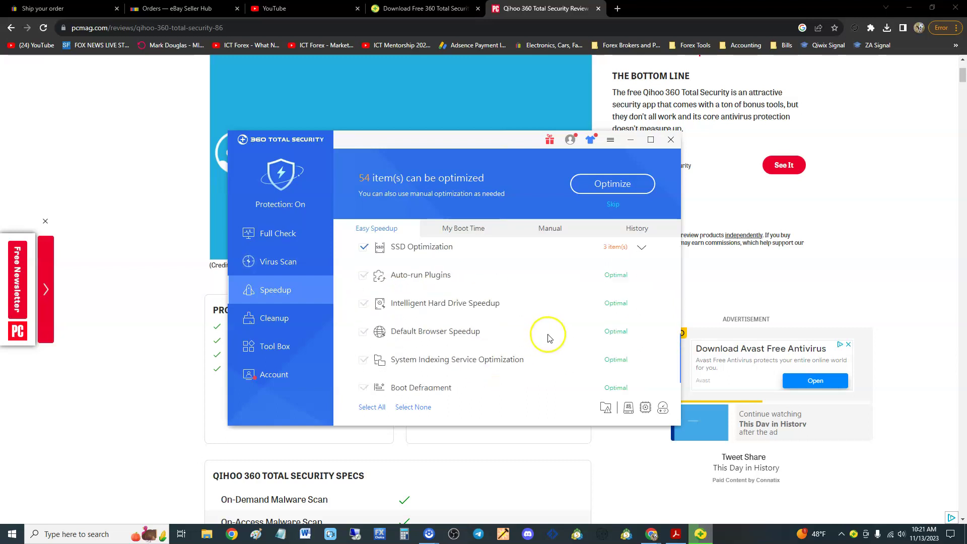
pyautogui.scroll(6, 547, 344)
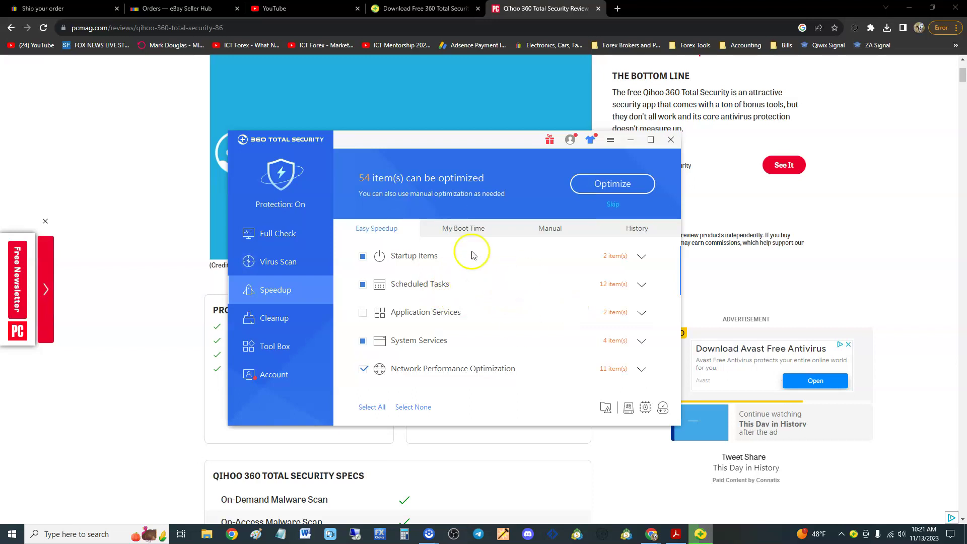
# Step: Optimize all 54 speedup items, selecting every optional startup item in the Speedup Reminder
pyautogui.click(597, 187)
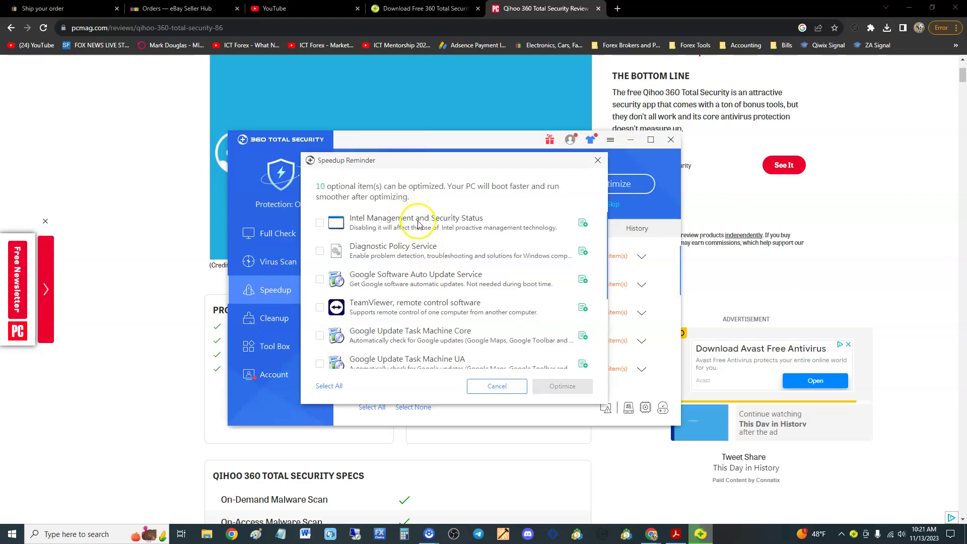
pyautogui.scroll(-1, 496, 272)
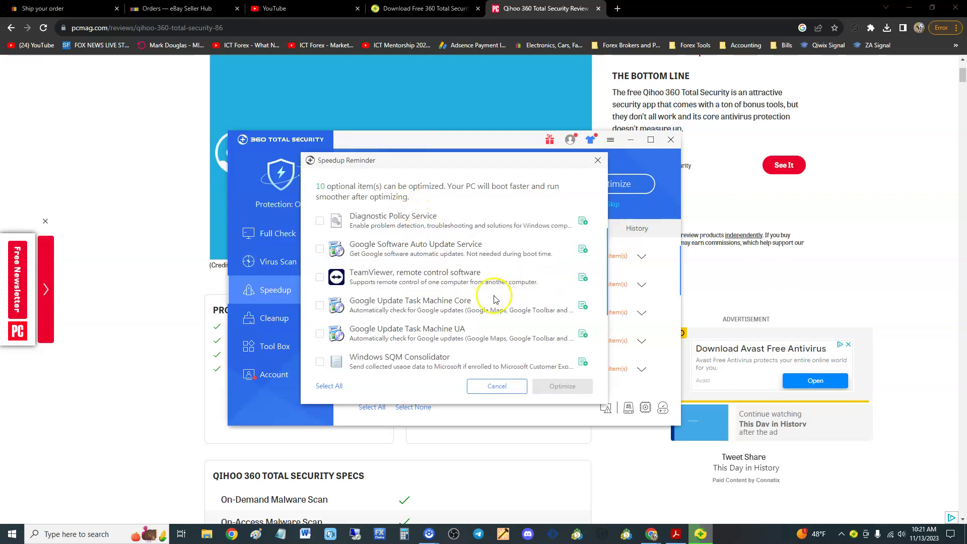
pyautogui.scroll(-3, 494, 295)
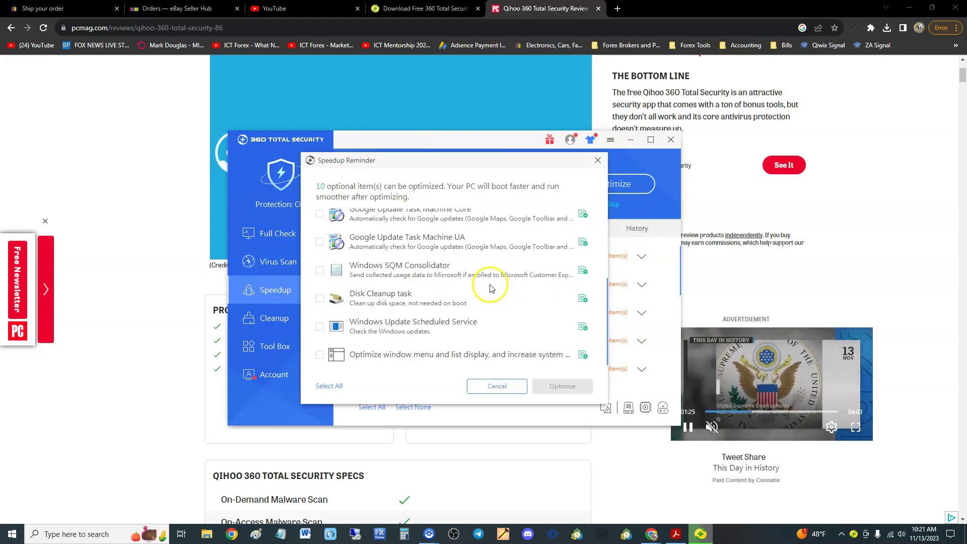
pyautogui.click(328, 386)
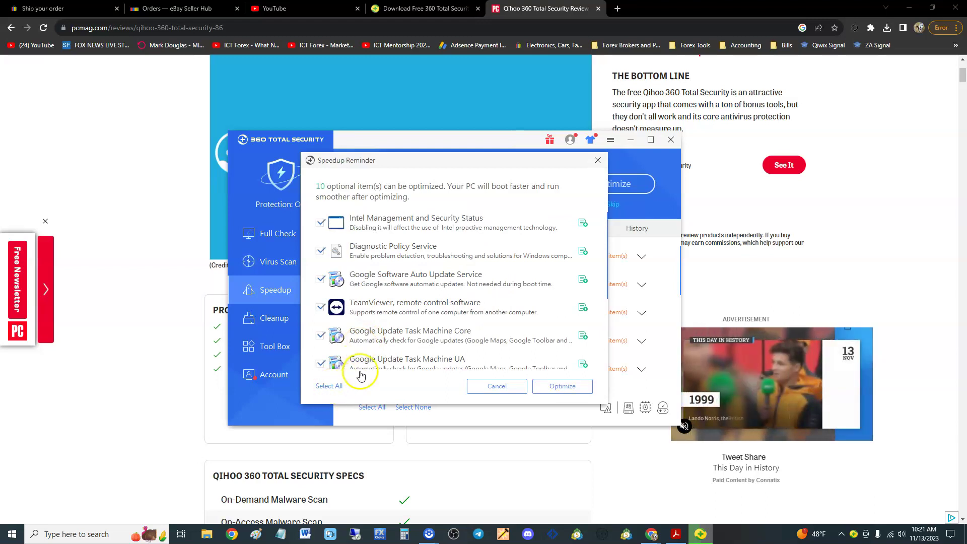
pyautogui.click(564, 387)
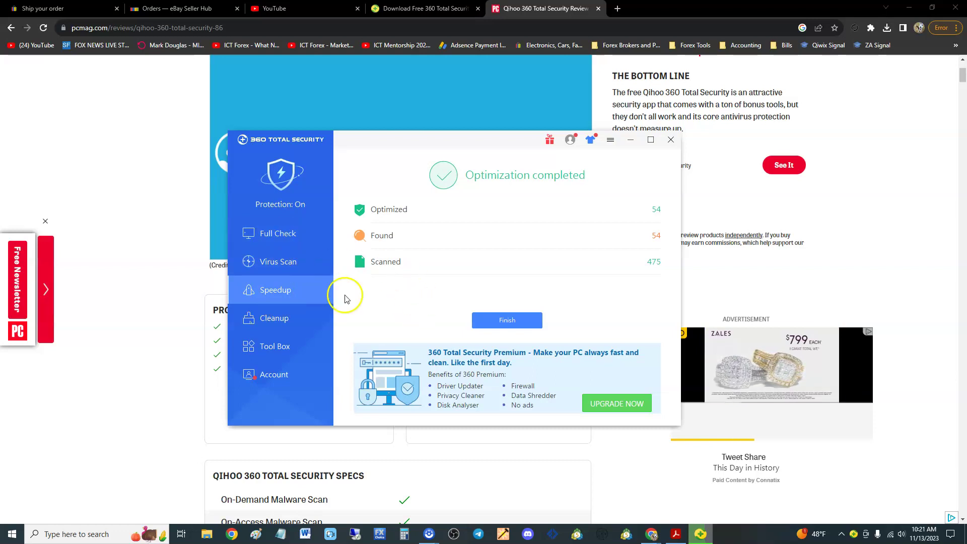
# Step: Review the Full Check's 640 issues, repair them all, and choose Restart later
pyautogui.click(303, 257)
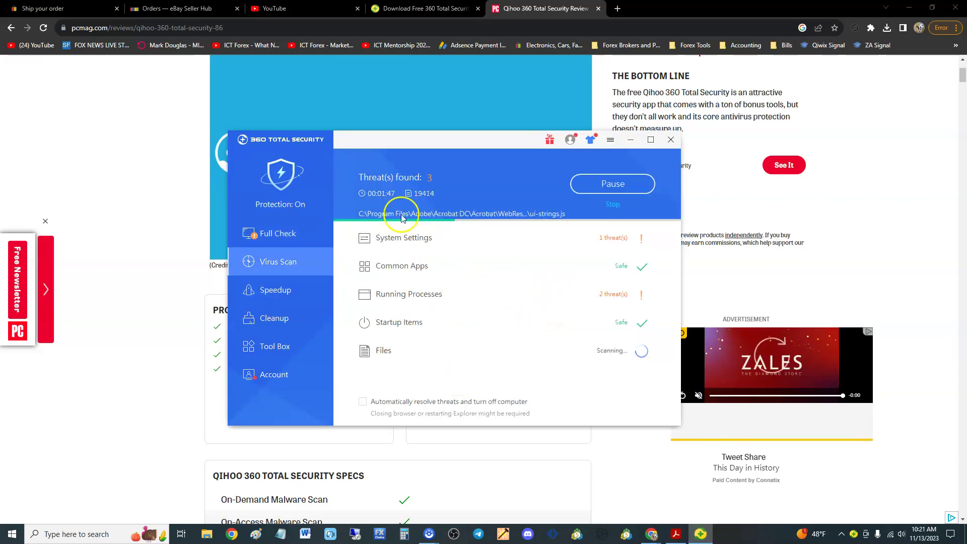
pyautogui.click(278, 231)
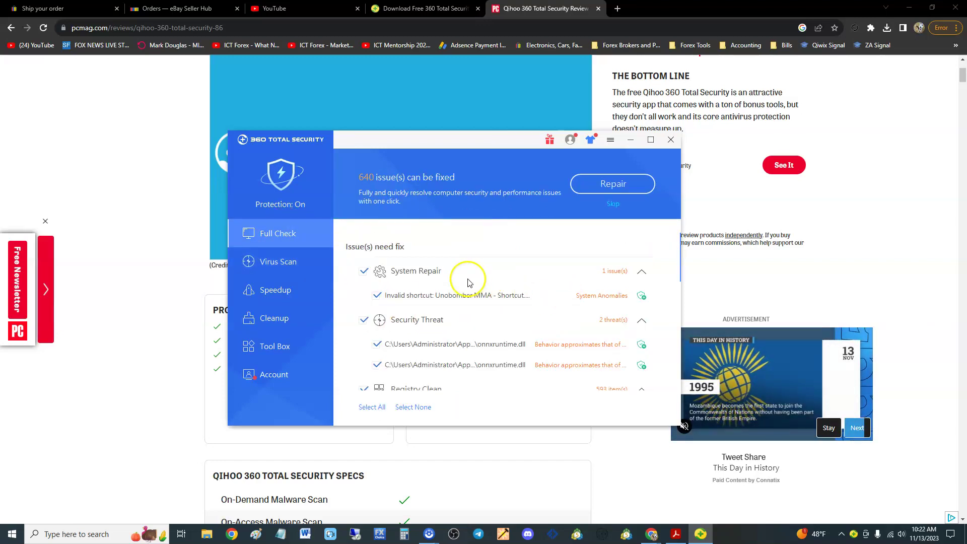
pyautogui.scroll(-1, 496, 286)
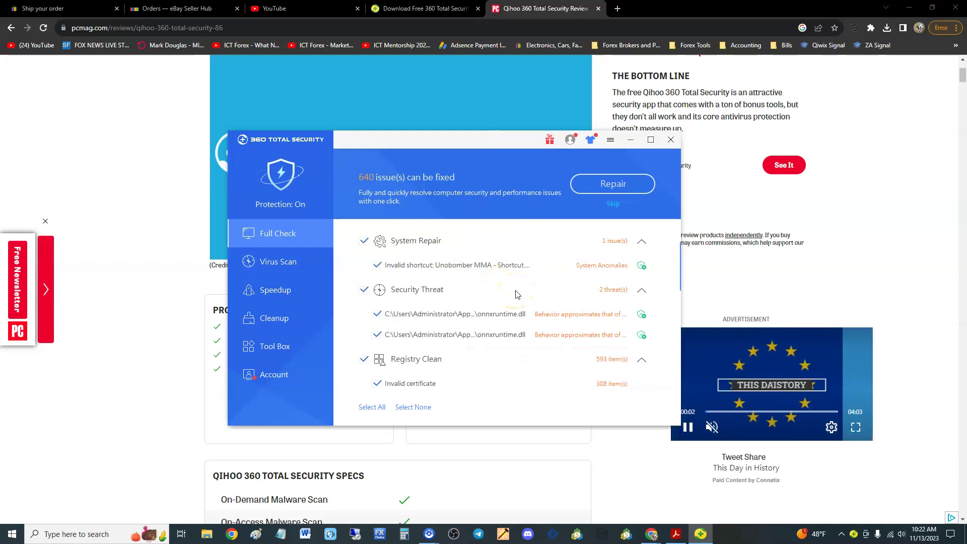
pyautogui.scroll(-3, 503, 300)
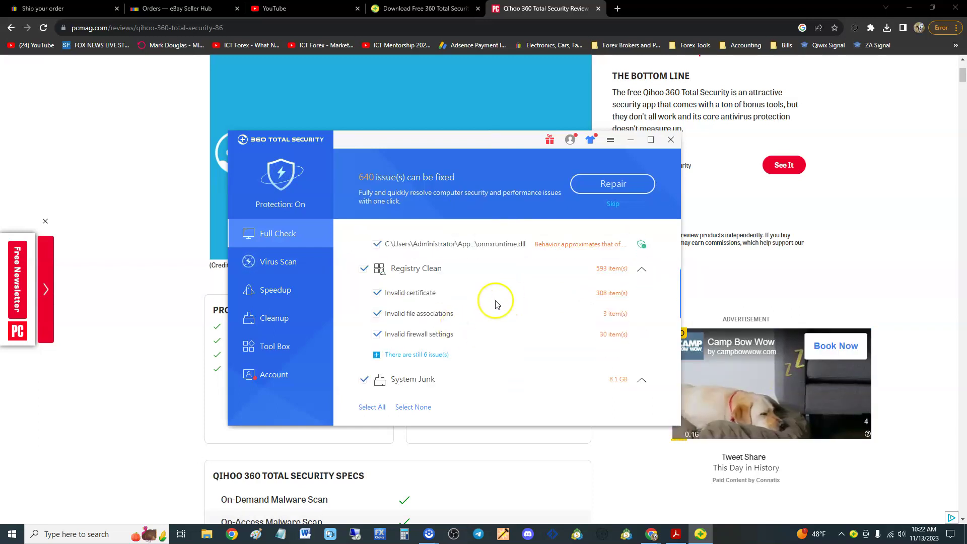
pyautogui.scroll(-3, 496, 309)
pyautogui.scroll(-3, 512, 327)
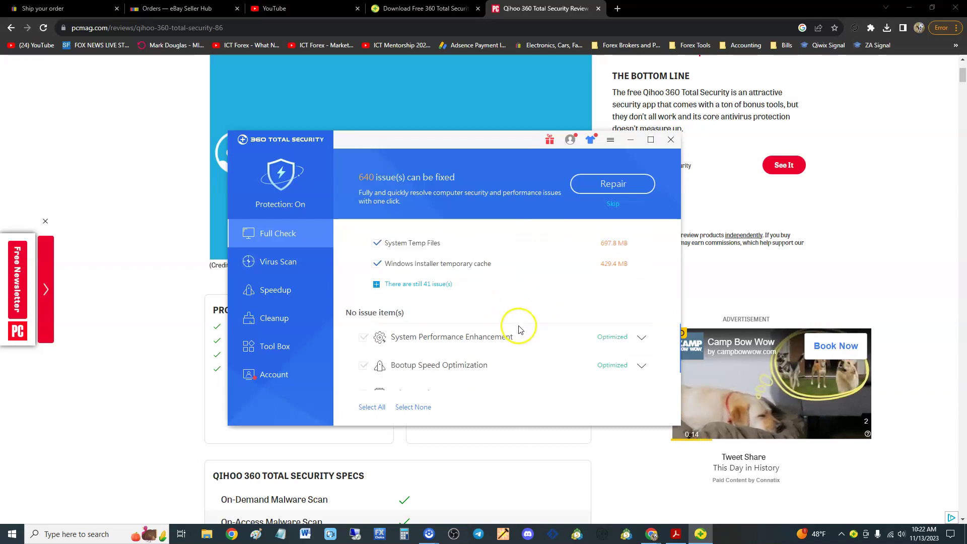
pyautogui.scroll(-2, 521, 329)
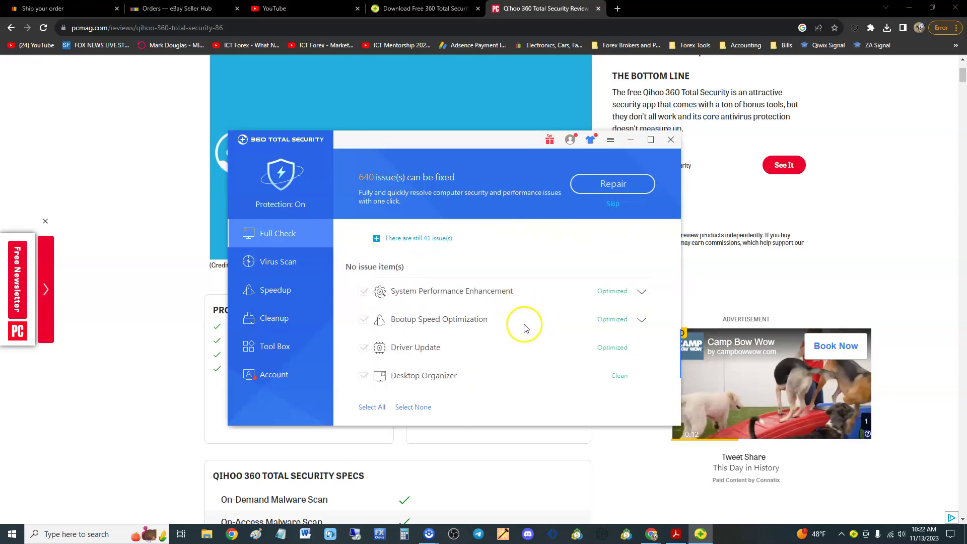
pyautogui.scroll(3, 522, 324)
pyautogui.click(600, 187)
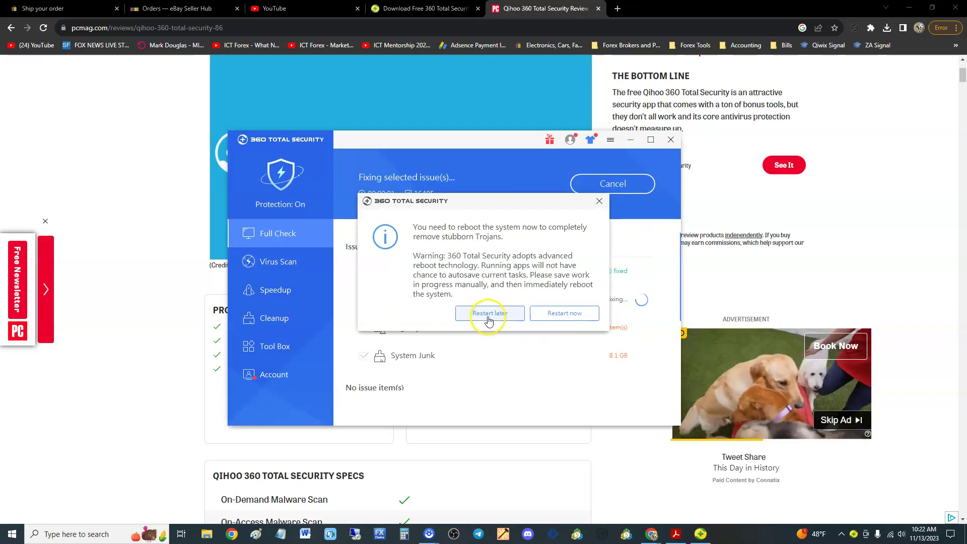
pyautogui.click(489, 313)
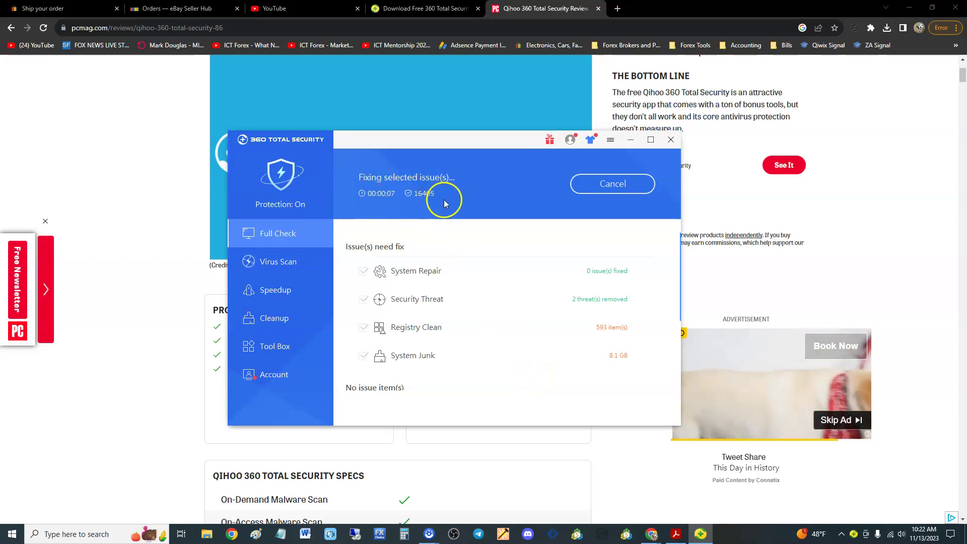
# Step: Run the Cleanup scan and review the 720.9 MB of junk results
pyautogui.click(291, 260)
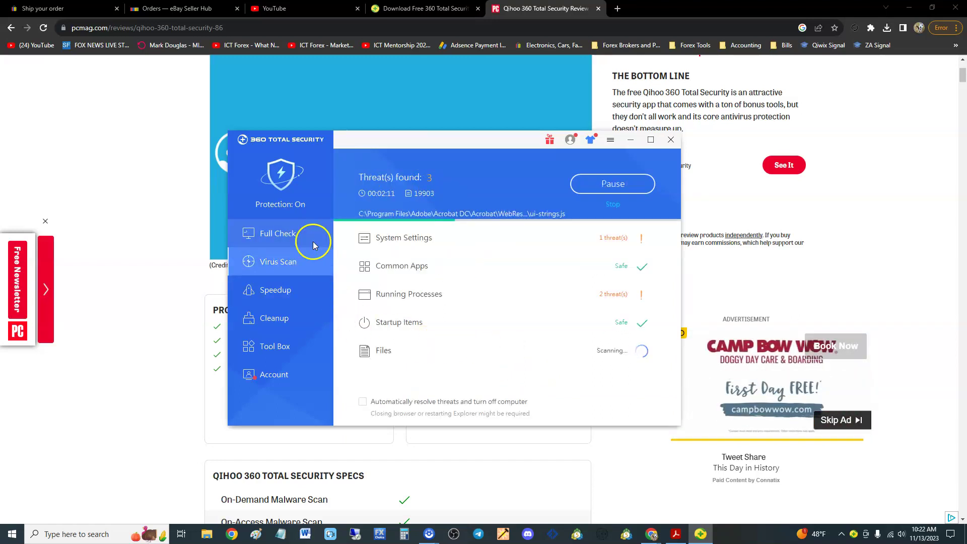
pyautogui.click(285, 233)
pyautogui.click(286, 261)
pyautogui.click(292, 295)
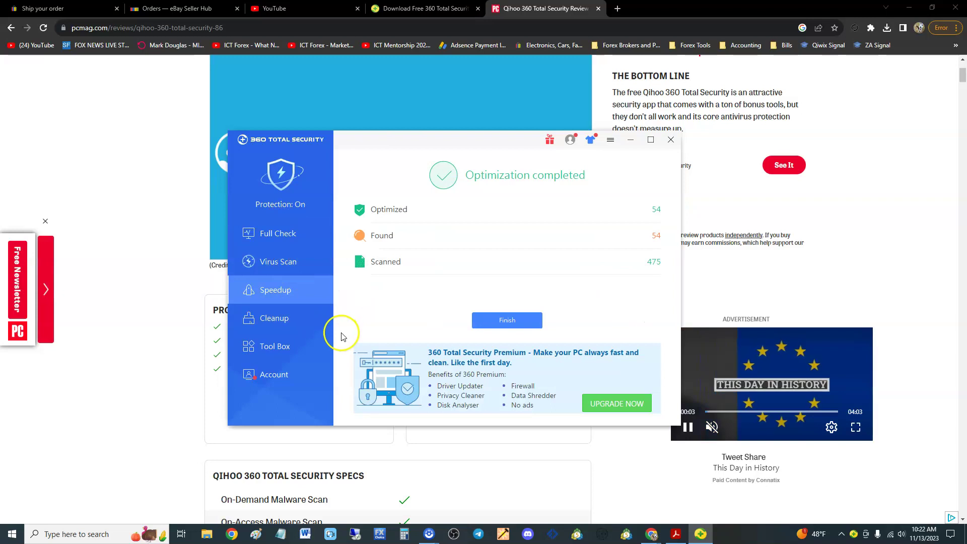
pyautogui.click(289, 320)
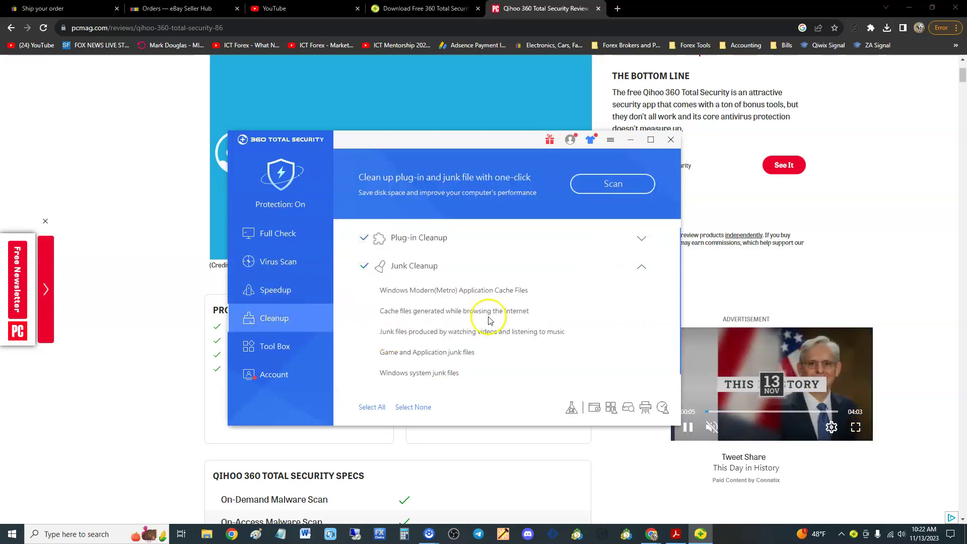
pyautogui.click(305, 288)
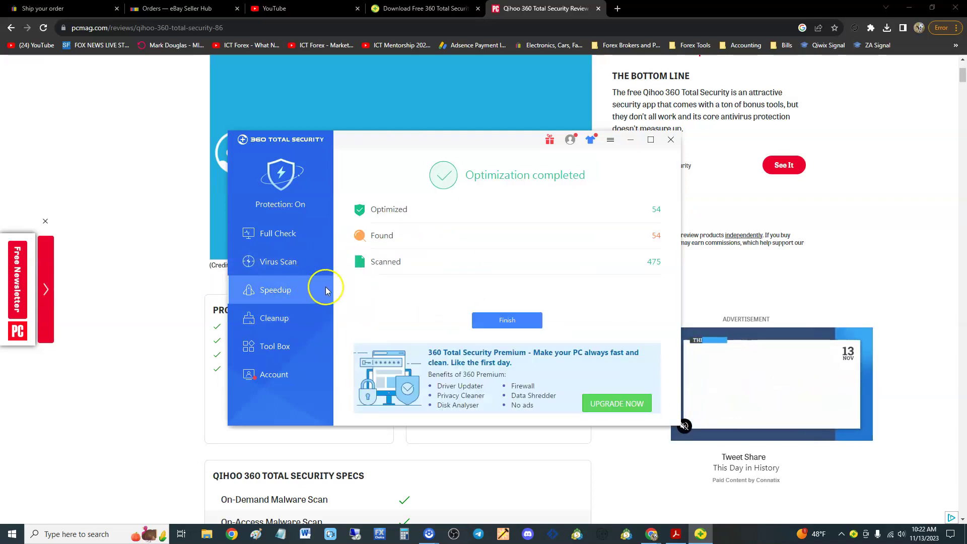
pyautogui.click(298, 318)
pyautogui.click(648, 183)
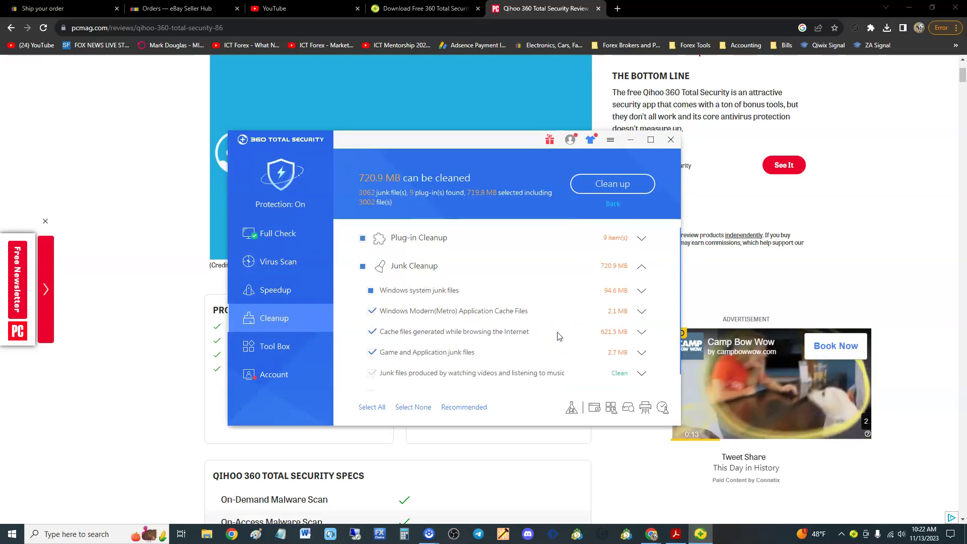
pyautogui.scroll(-1, 548, 305)
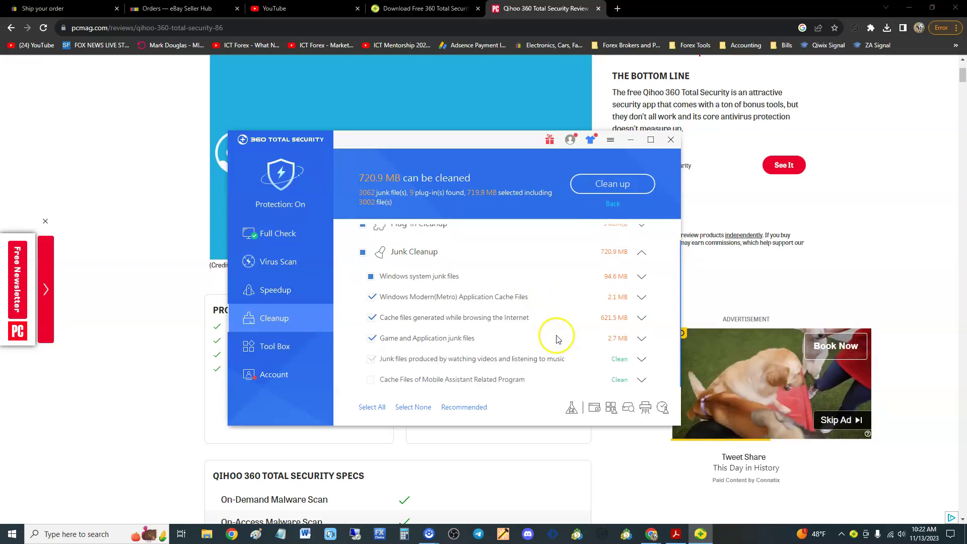
pyautogui.scroll(1, 499, 345)
# Step: Clean the 720.9 MB of junk, confirming Steam download file removal, then clean traces and cookies
pyautogui.click(606, 186)
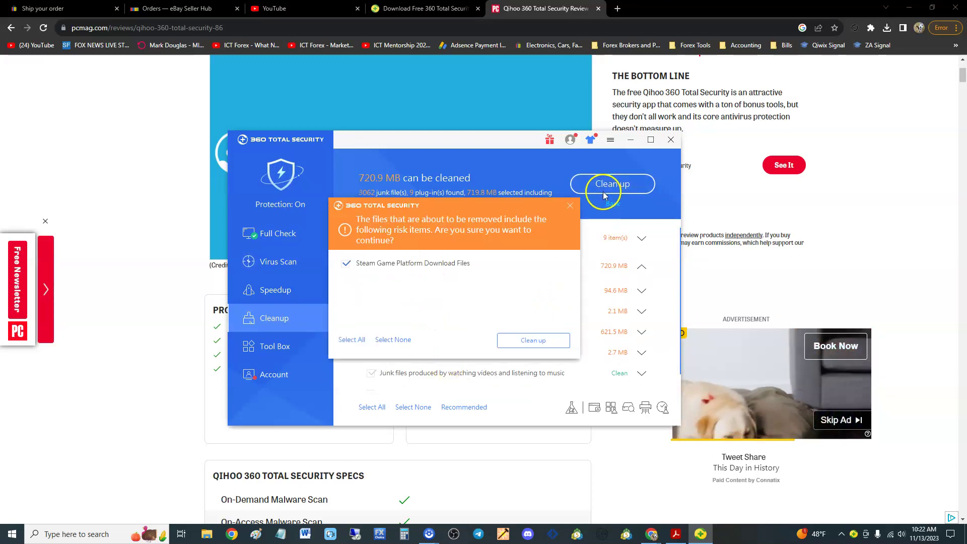
pyautogui.click(527, 344)
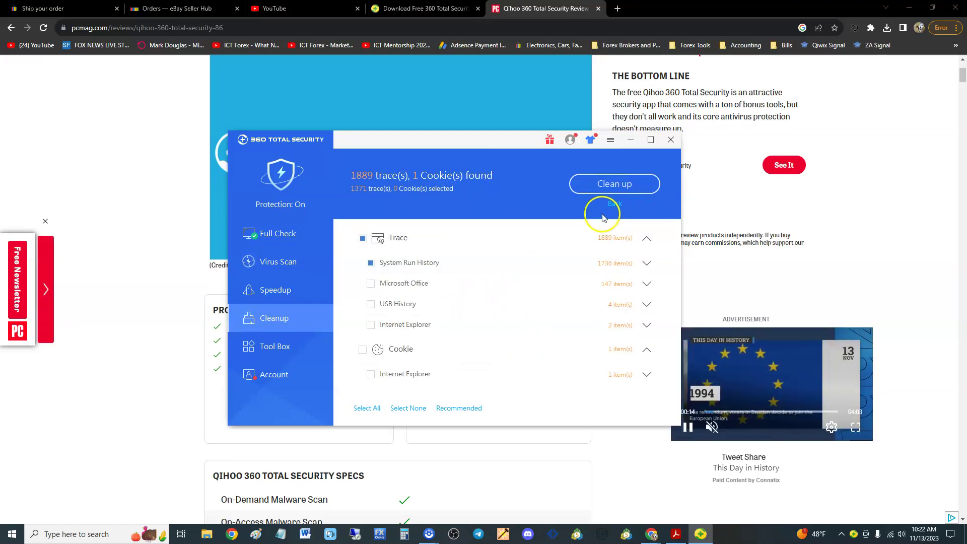
pyautogui.click(617, 184)
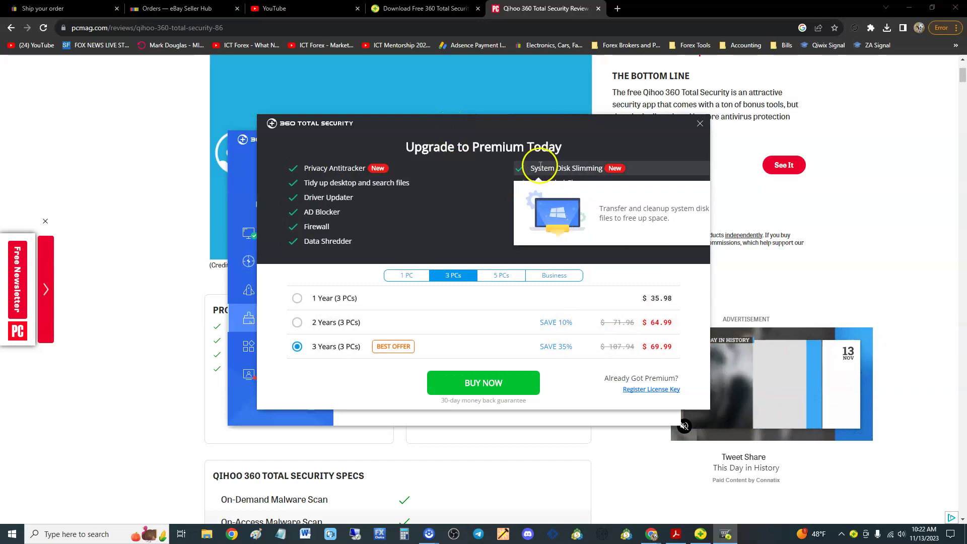
# Step: Close the Upgrade to Premium window, confirm Quit, and close the Premium for FREE popup
pyautogui.click(701, 125)
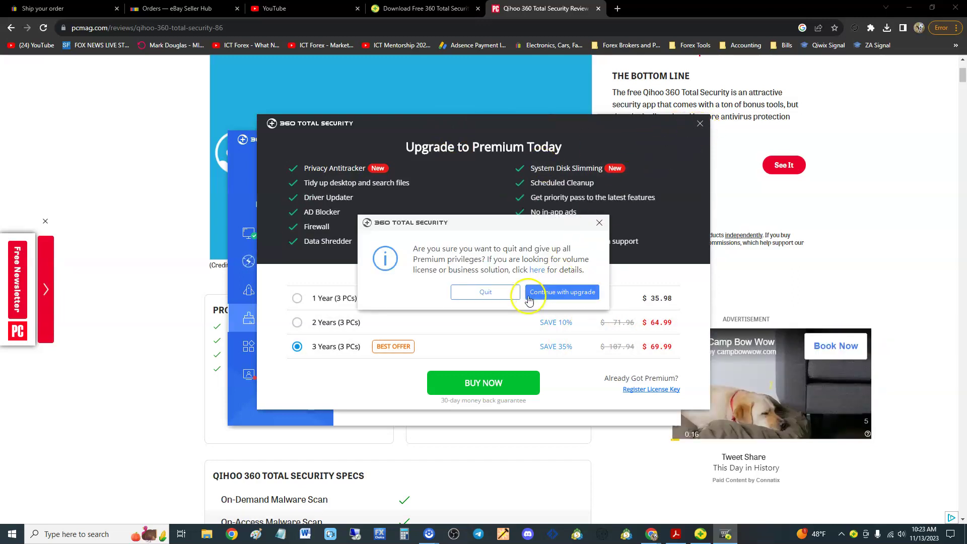
pyautogui.click(506, 296)
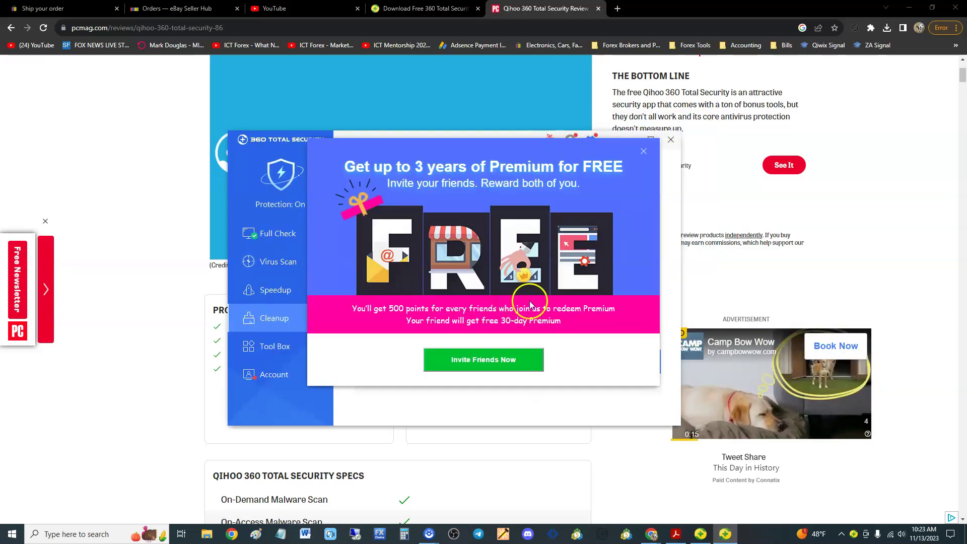
pyautogui.click(644, 152)
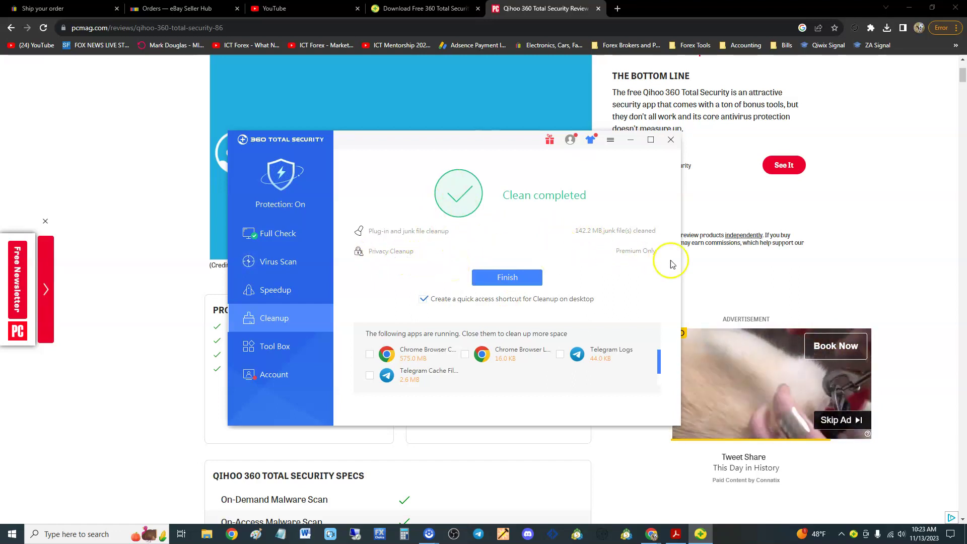
# Step: Review the Speedup, Virus Scan and Full Check results with all 640 issues fixed, then open Tool Box
pyautogui.click(275, 290)
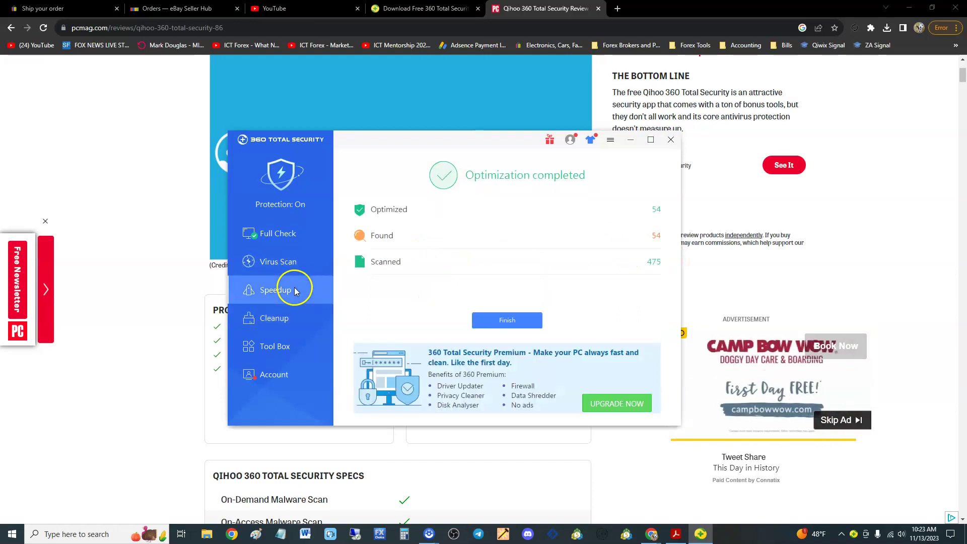
pyautogui.click(295, 257)
pyautogui.click(290, 233)
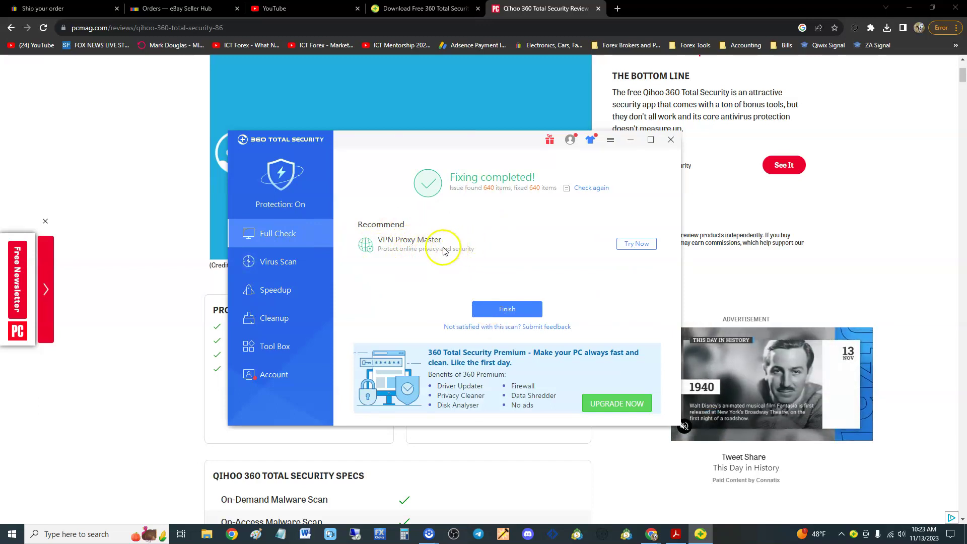
pyautogui.click(276, 346)
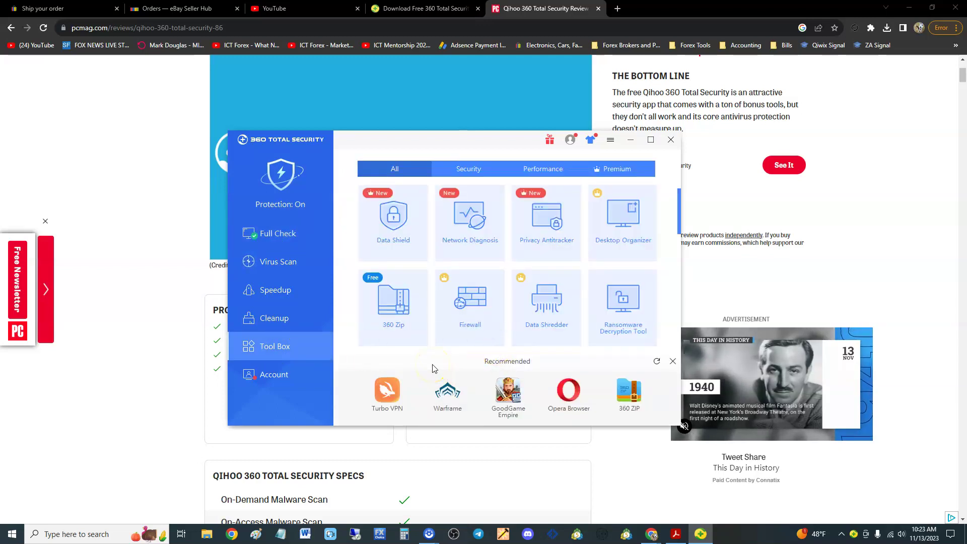
# Step: Open and close Data Shield, then open Privacy Antitracker, which shows protection off for every browser
pyautogui.click(407, 237)
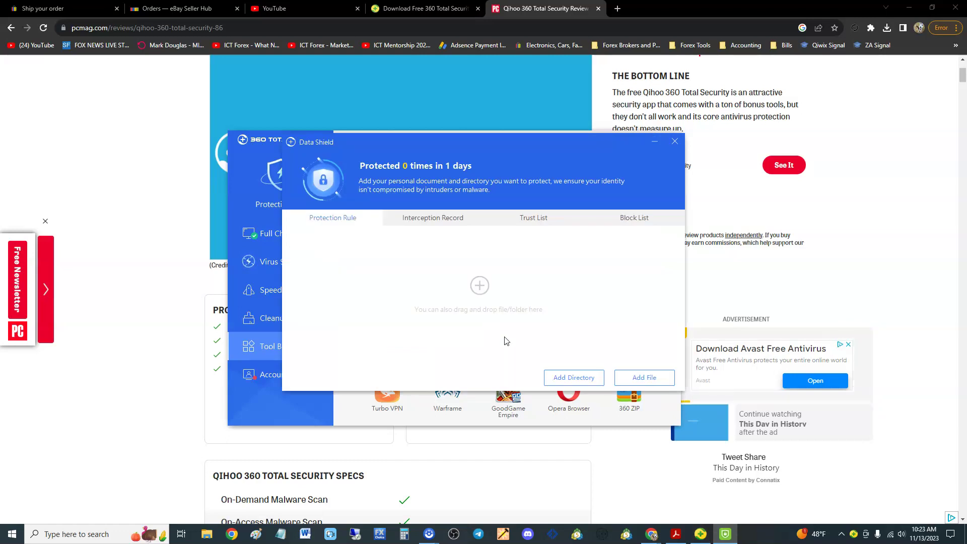
pyautogui.click(674, 141)
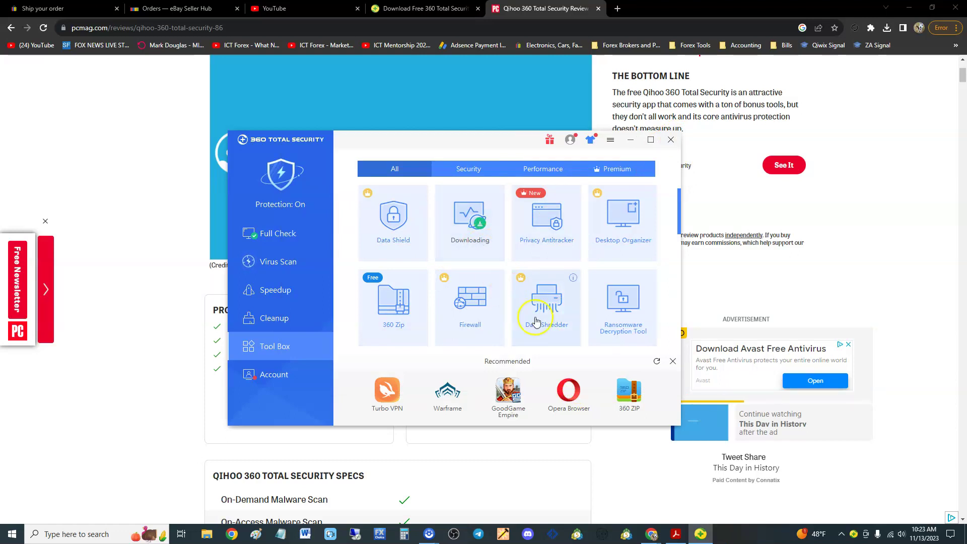
pyautogui.click(567, 228)
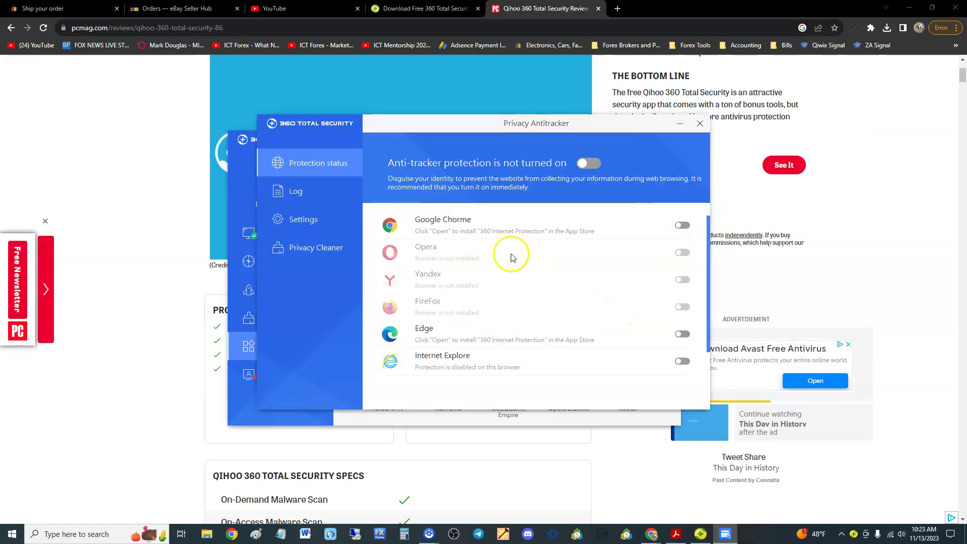
# Step: Try enabling anti-tracking, dismiss the Premium upgrade offer, check the empty log, and close Privacy Antitracker
pyautogui.click(585, 163)
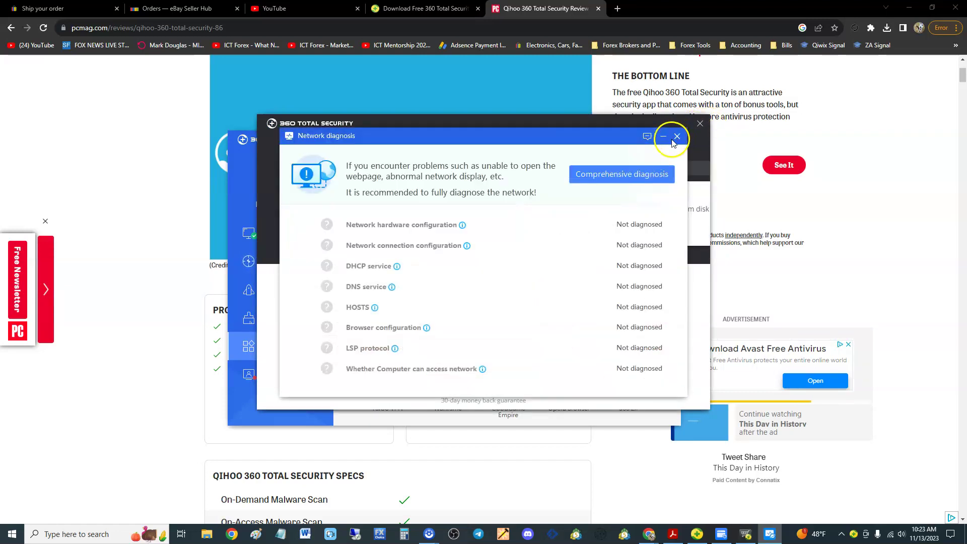
pyautogui.click(678, 137)
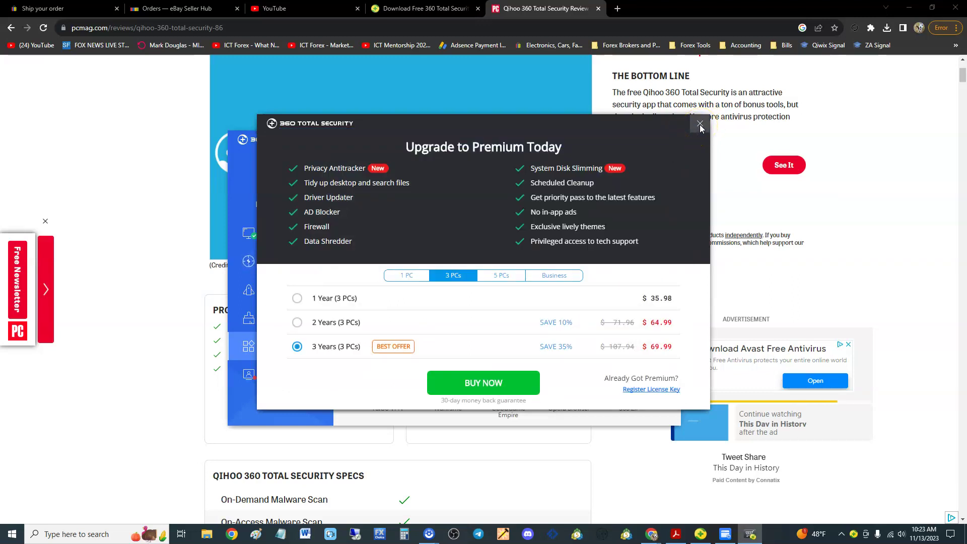
pyautogui.click(700, 124)
pyautogui.click(554, 301)
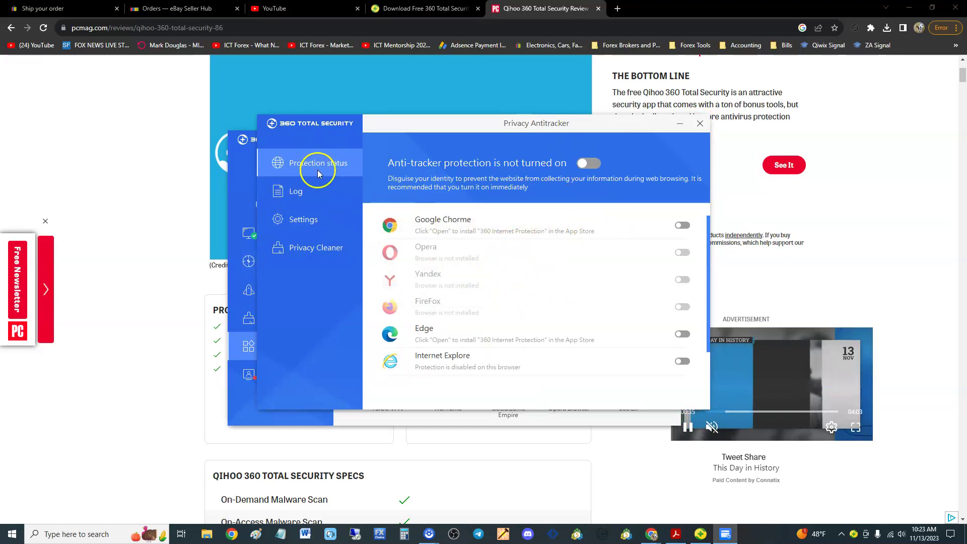
pyautogui.click(301, 201)
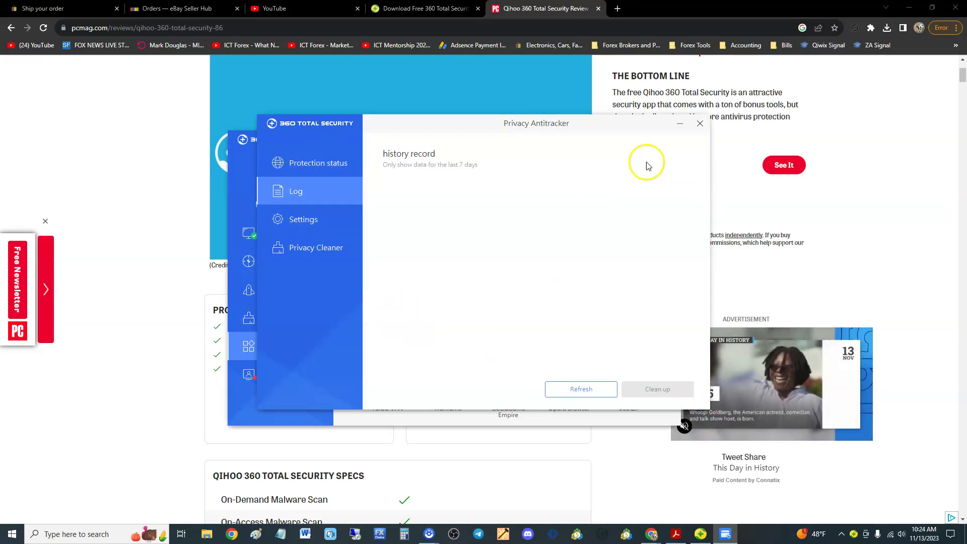
pyautogui.click(699, 124)
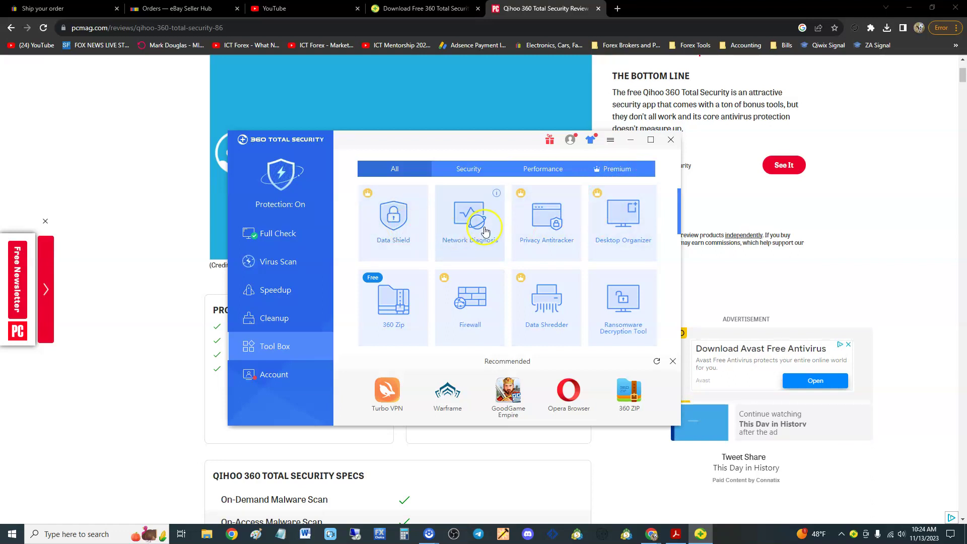
# Step: Download and install the free 360 Zip and Ransomware Decryption Tool from the Tool Box
pyautogui.click(397, 324)
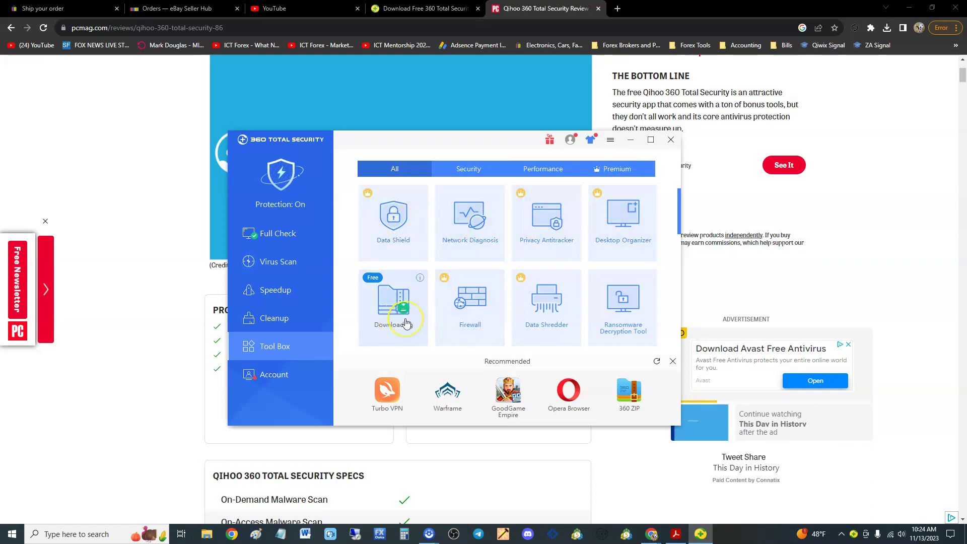
pyautogui.click(604, 321)
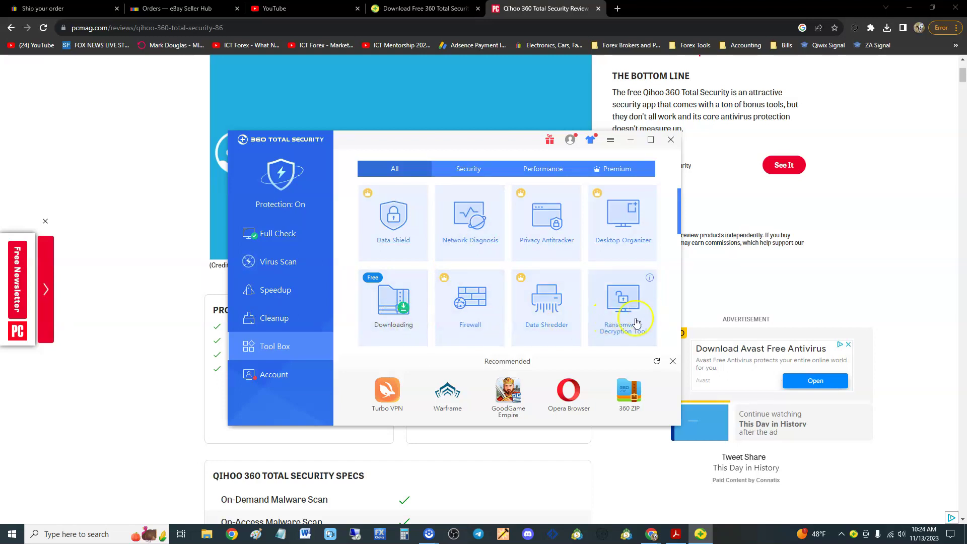
pyautogui.click(623, 313)
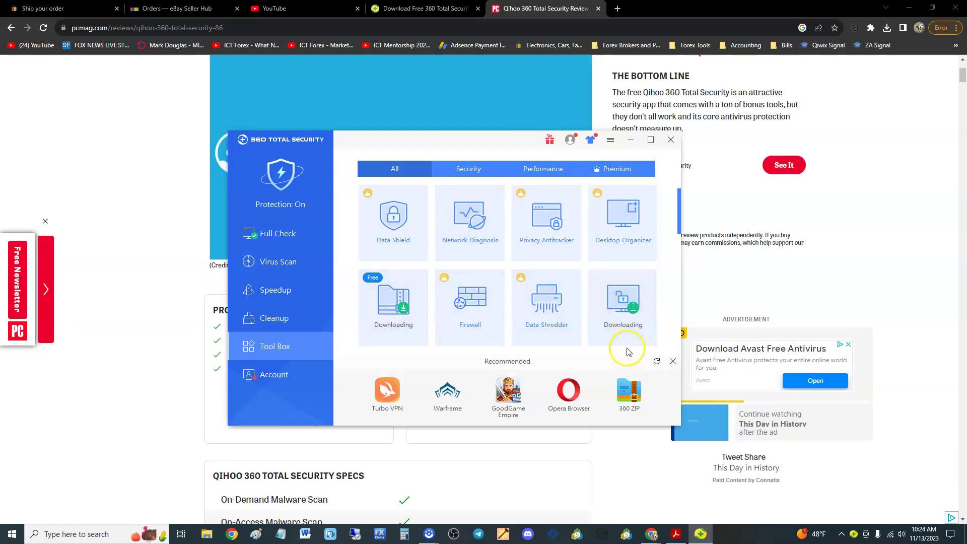
pyautogui.click(622, 318)
# Step: Close the decryption tool and 360 Zip after checking Account and the virus scan, then return to the PCMag review
pyautogui.click(284, 378)
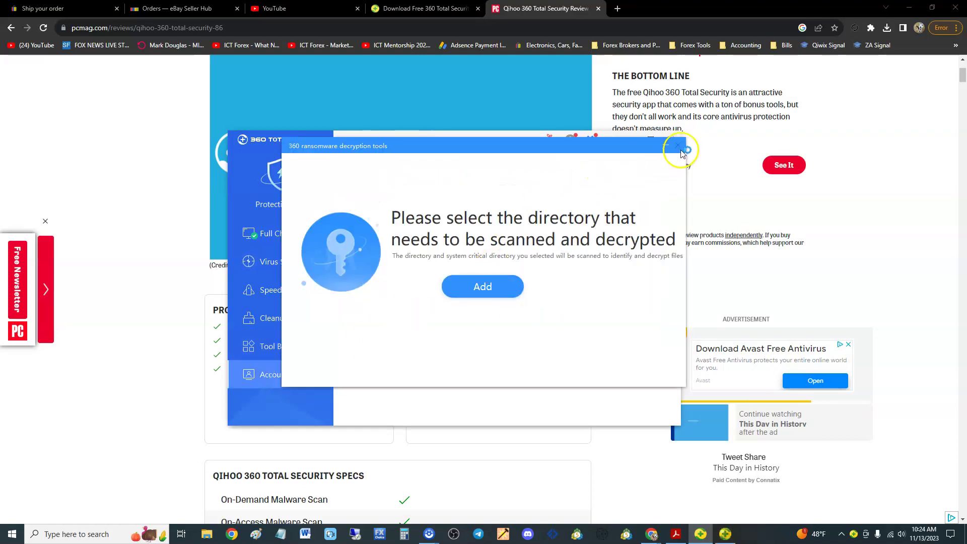
pyautogui.click(680, 150)
pyautogui.click(530, 300)
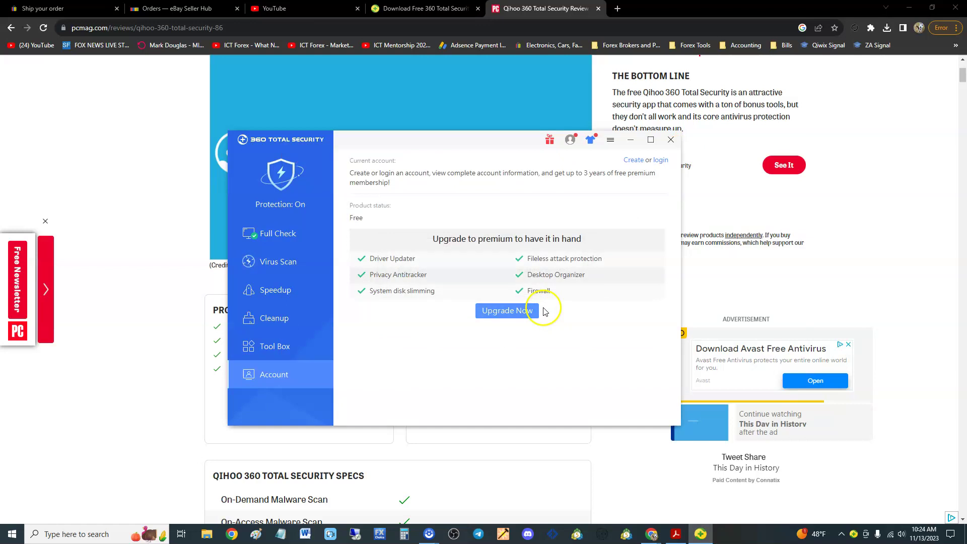
pyautogui.click(286, 258)
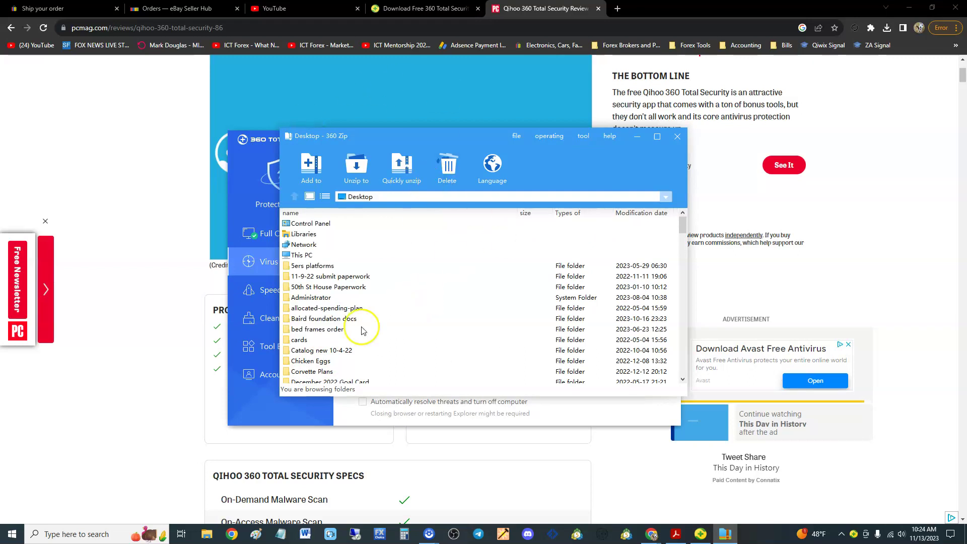
pyautogui.click(677, 136)
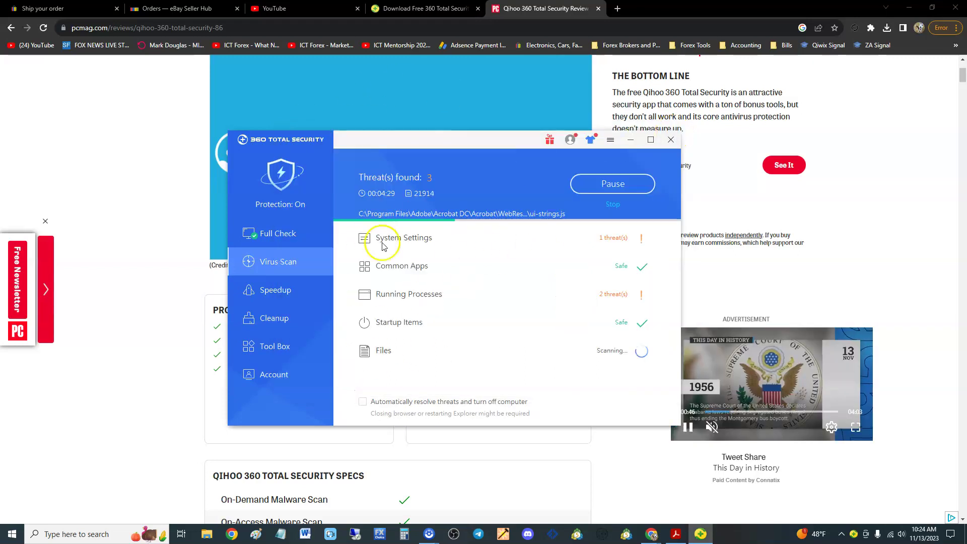
pyautogui.click(159, 261)
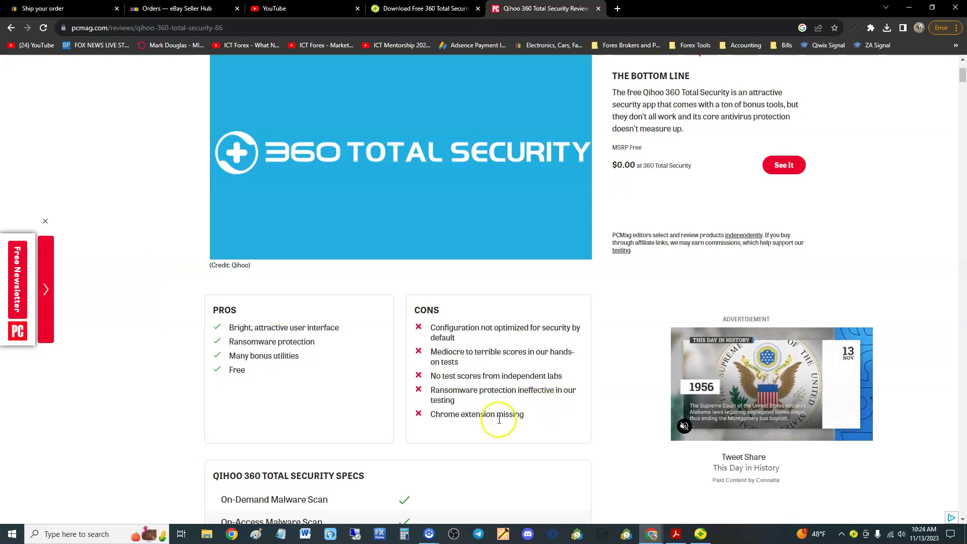
# Step: Scroll down the review toward the malware test results, using autoscroll briefly
pyautogui.scroll(-10, 490, 373)
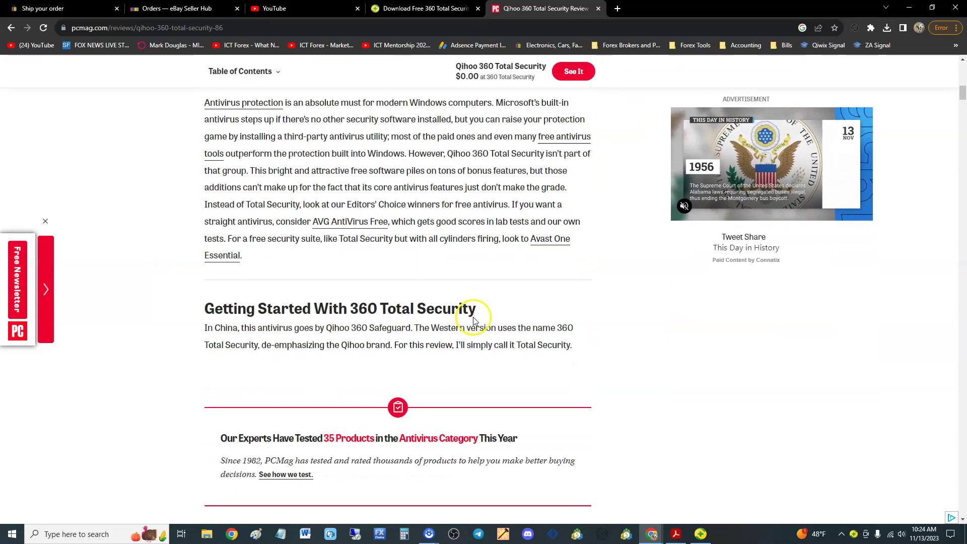
pyautogui.scroll(-20, 474, 321)
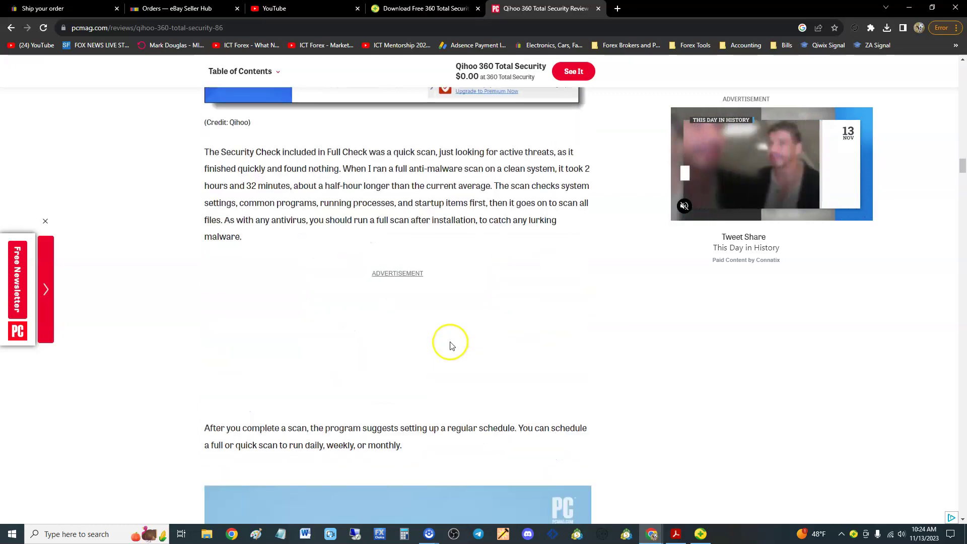
pyautogui.scroll(-20, 452, 346)
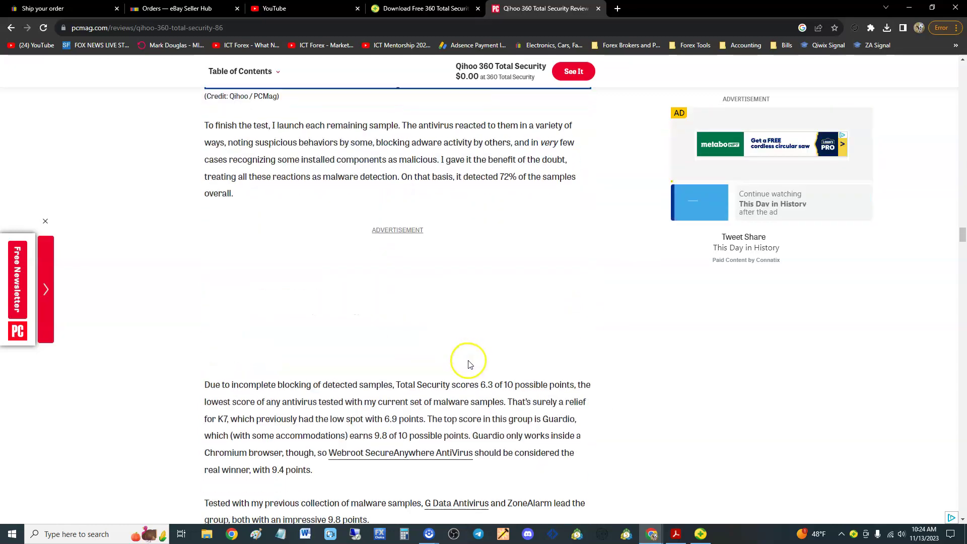
pyautogui.scroll(-20, 468, 362)
pyautogui.middleClick(468, 360)
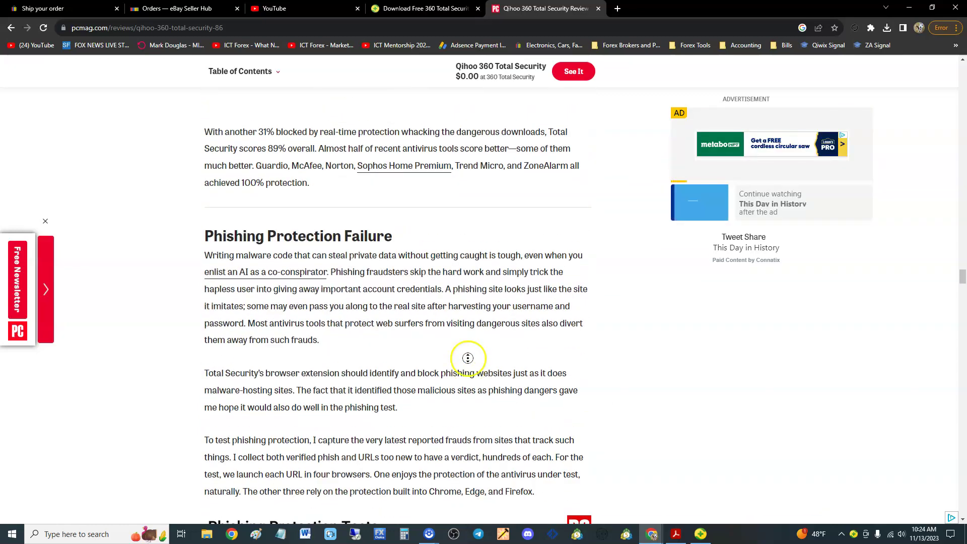
pyautogui.scroll(7, 516, 329)
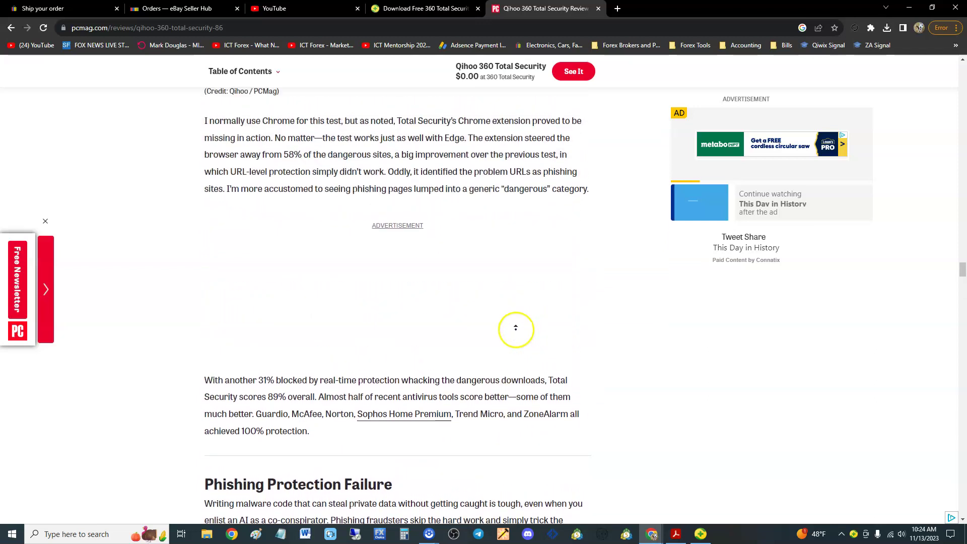
pyautogui.scroll(7, 515, 329)
pyautogui.click(448, 327)
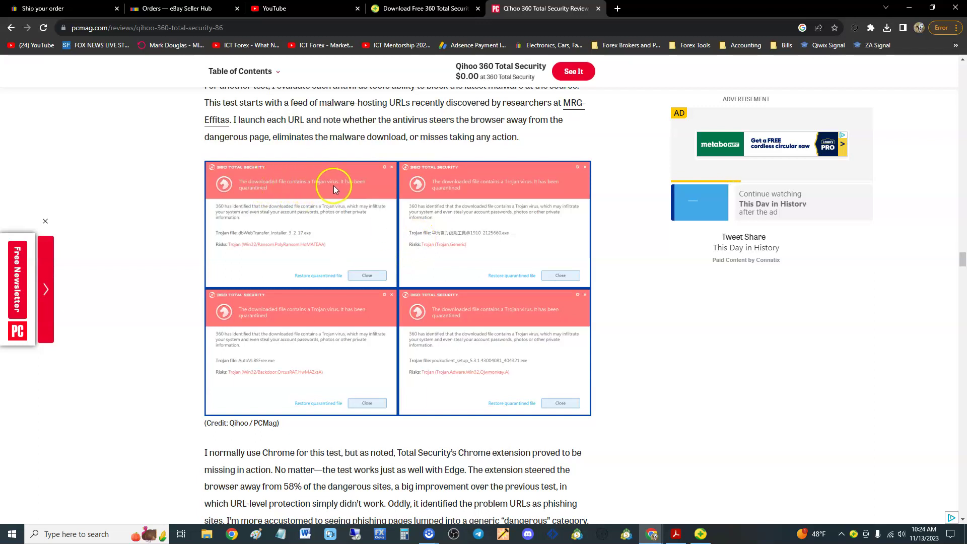
# Step: Scroll through the Malware Protection Tests table to the Phishing Protection Tests showing 2% detection
pyautogui.scroll(6, 453, 282)
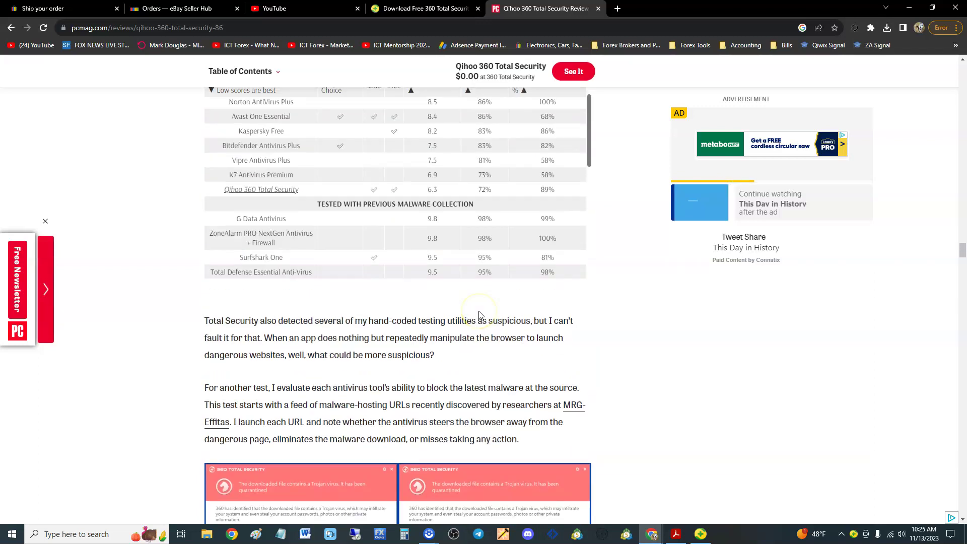
pyautogui.scroll(15, 479, 315)
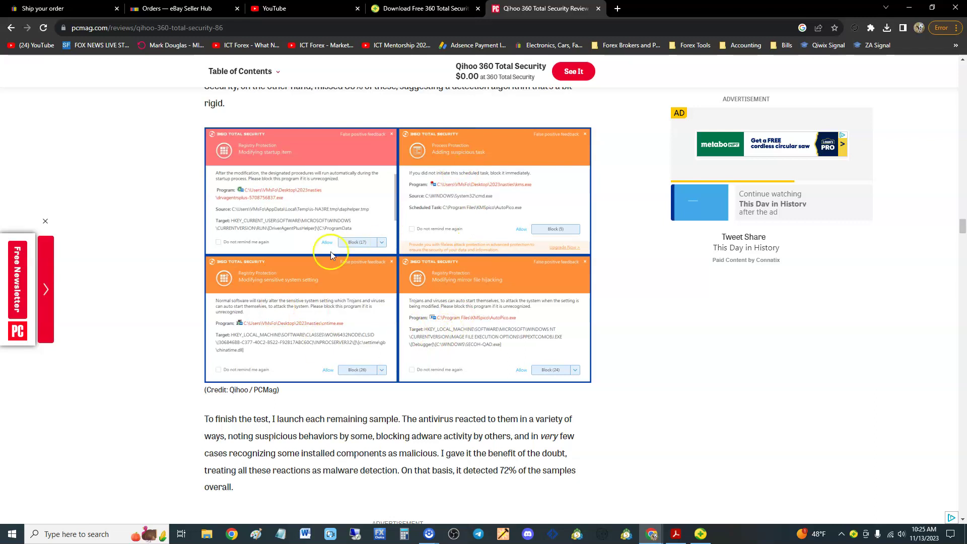
pyautogui.scroll(-20, 492, 413)
pyautogui.scroll(5, 473, 398)
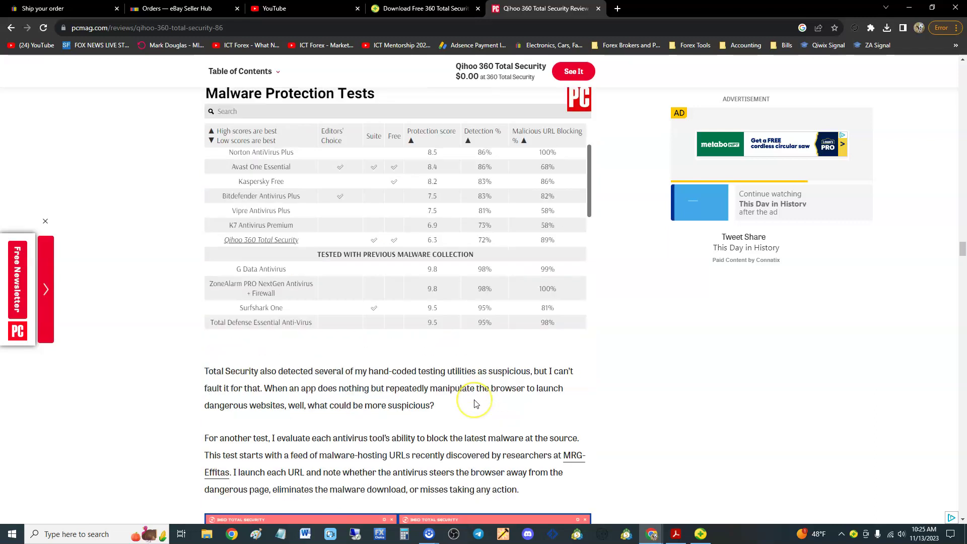
pyautogui.scroll(3, 475, 404)
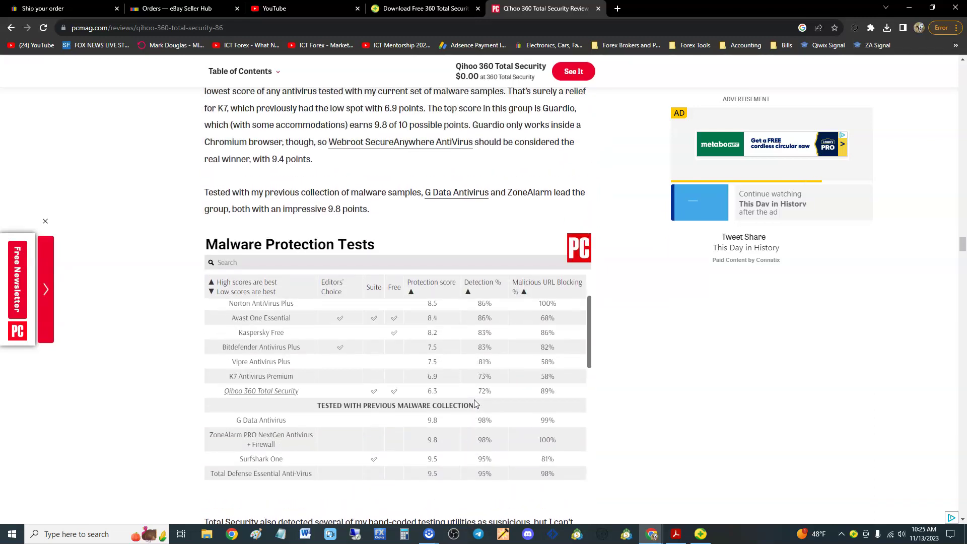
pyautogui.scroll(-8, 474, 363)
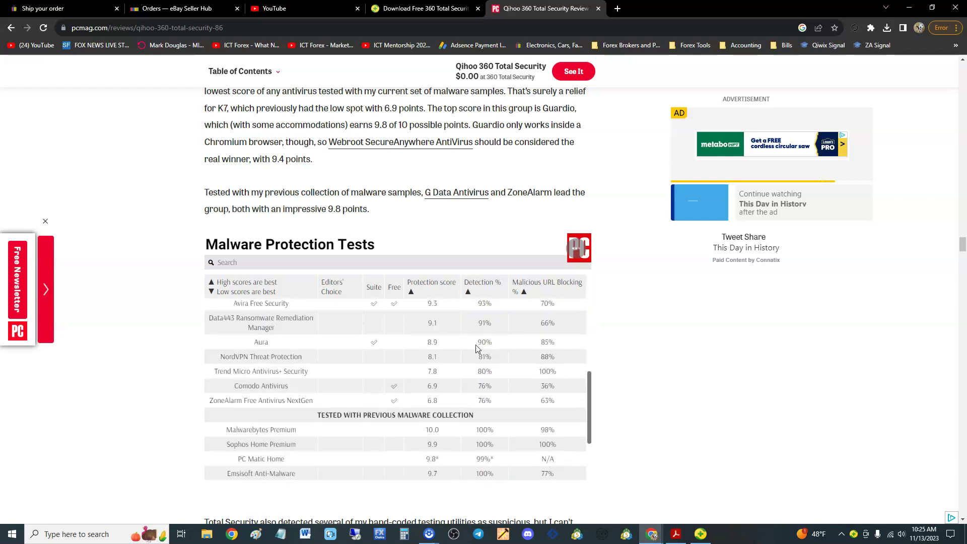
pyautogui.scroll(1, 649, 355)
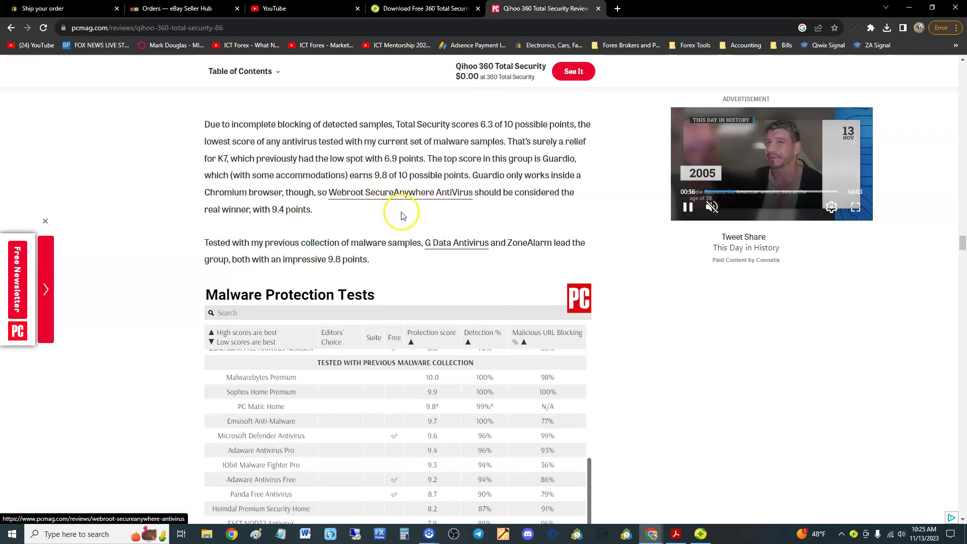
pyautogui.scroll(10, 406, 216)
pyautogui.scroll(-20, 425, 235)
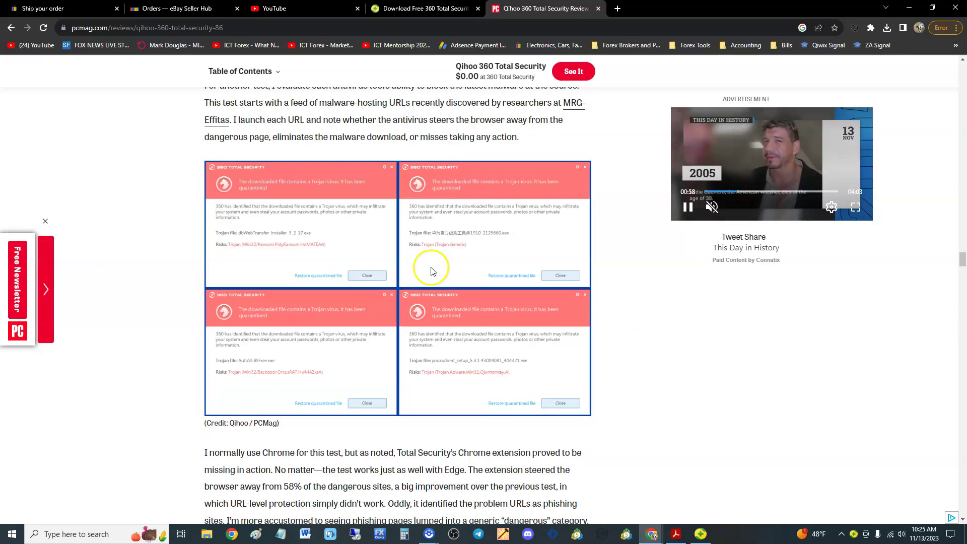
pyautogui.scroll(-3, 435, 312)
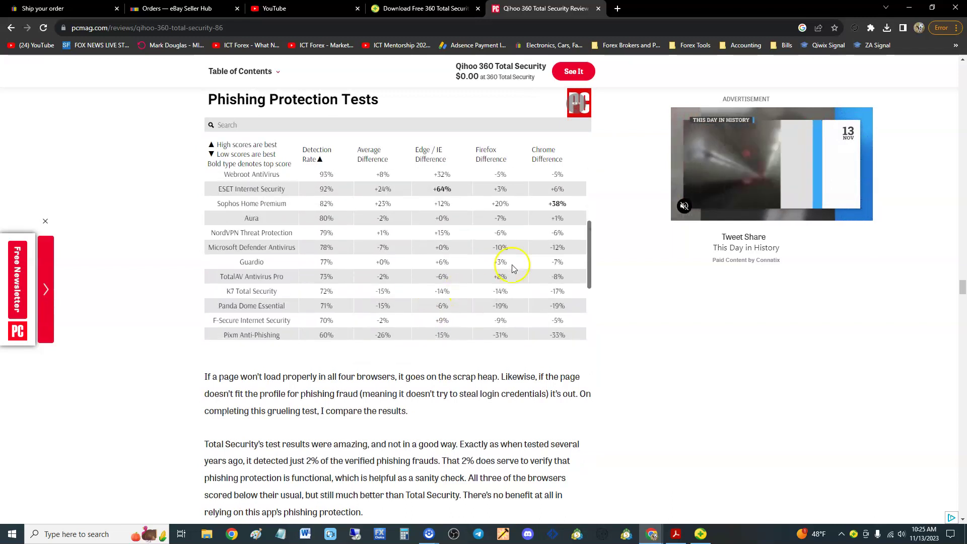
# Step: Compare the phishing table's top and bottom detection rates, then bring back the Virus Scan showing 3 threats
pyautogui.moveTo(591, 232); pyautogui.dragTo(583, 306)
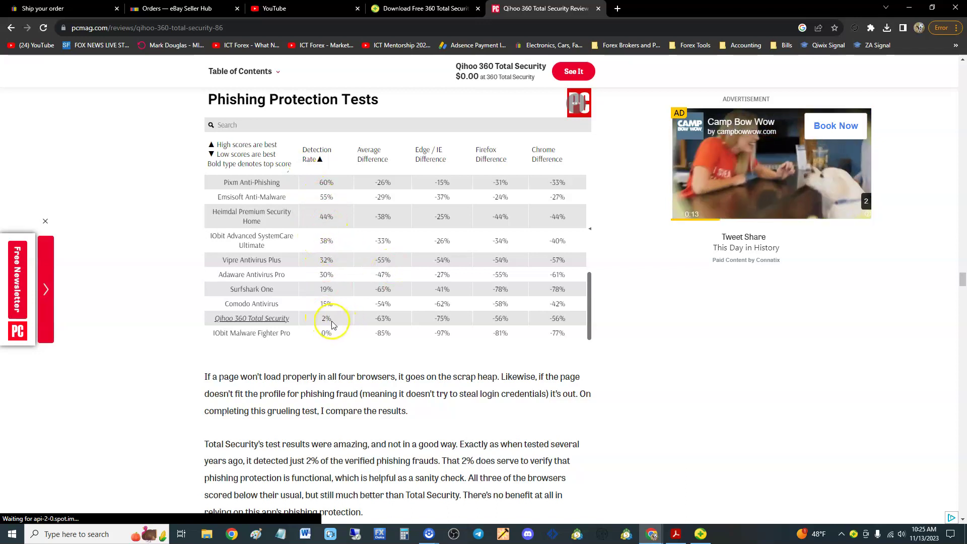
pyautogui.click(383, 324)
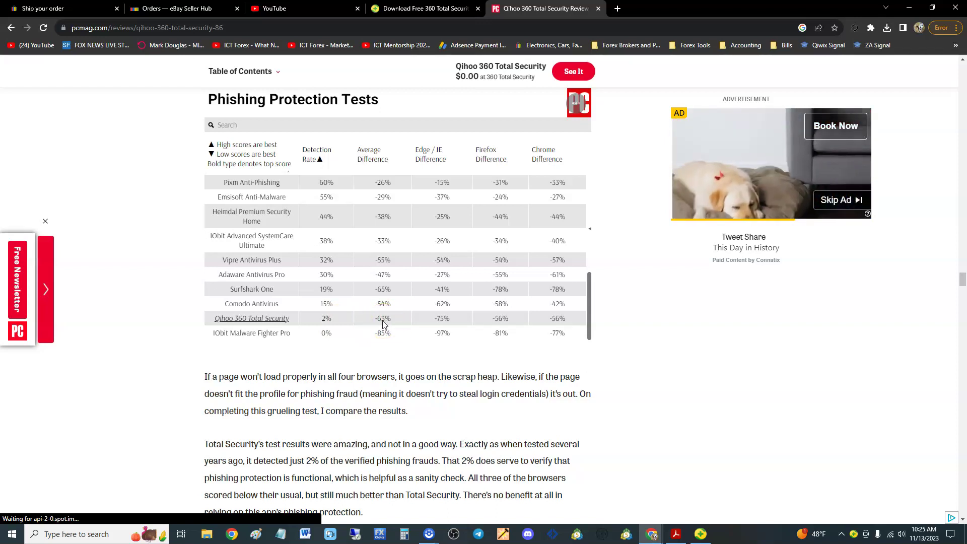
pyautogui.click(438, 318)
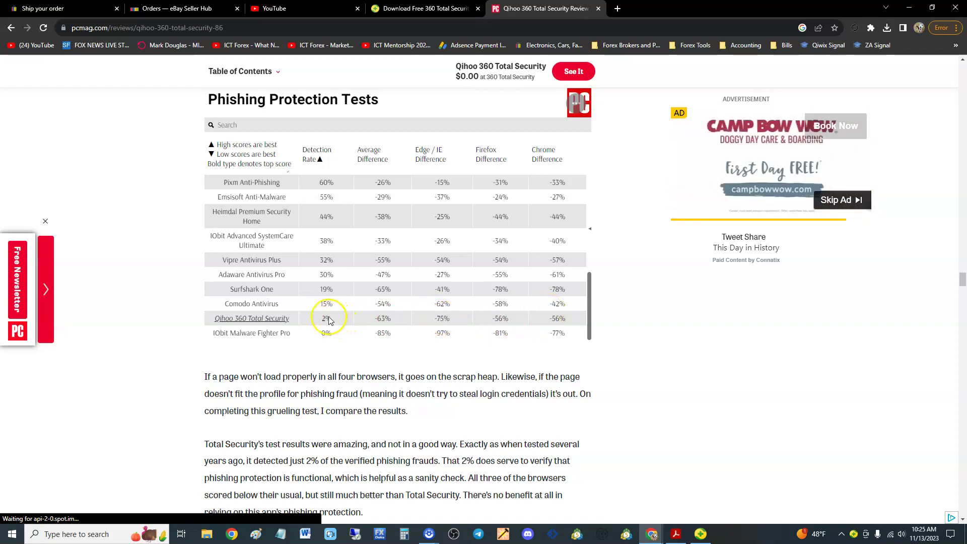
pyautogui.moveTo(589, 290); pyautogui.dragTo(585, 183)
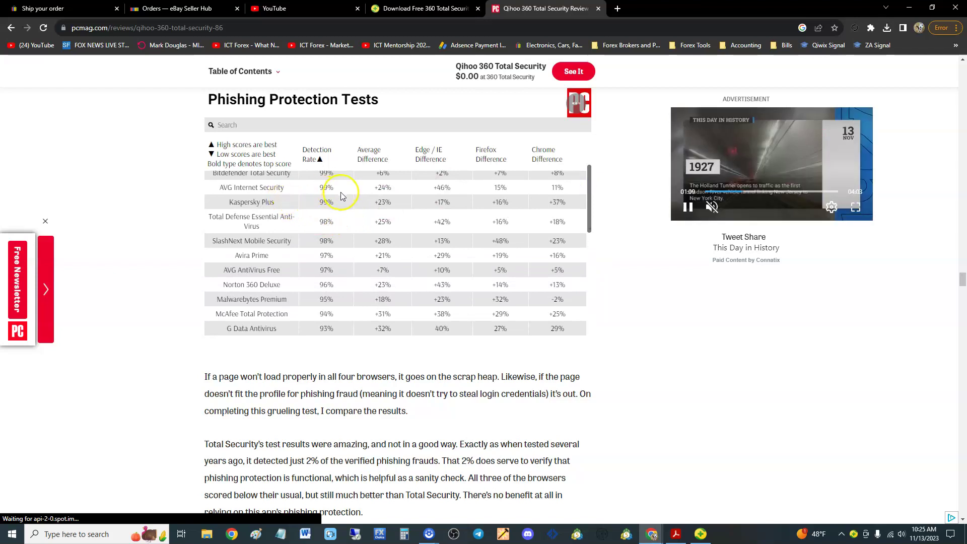
pyautogui.moveTo(588, 184); pyautogui.dragTo(577, 320)
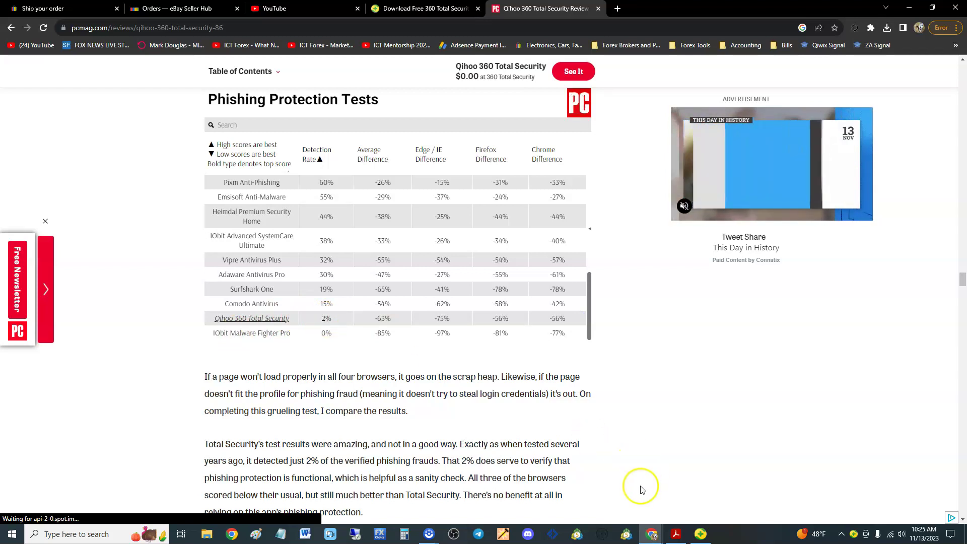
pyautogui.click(691, 531)
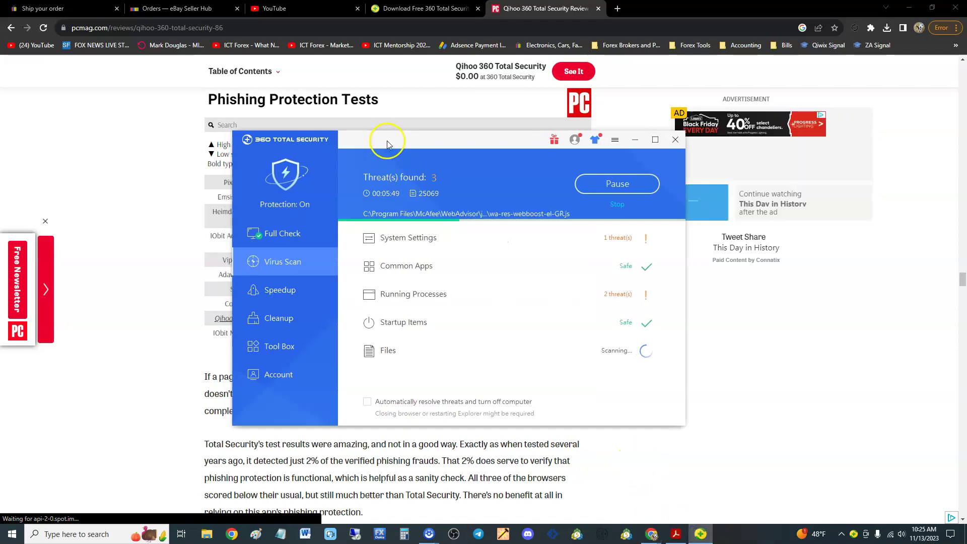
# Step: Move the scan window right, view Speedup, Cleanup and Tool Box, return to Virus Scan, then bring the review forward
pyautogui.moveTo(360, 138); pyautogui.dragTo(604, 109)
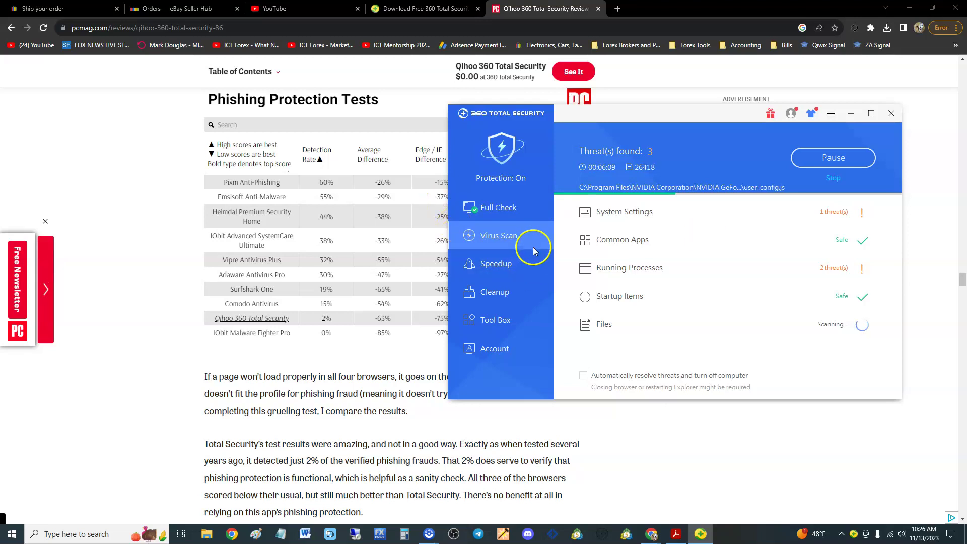
pyautogui.click(518, 256)
pyautogui.click(507, 287)
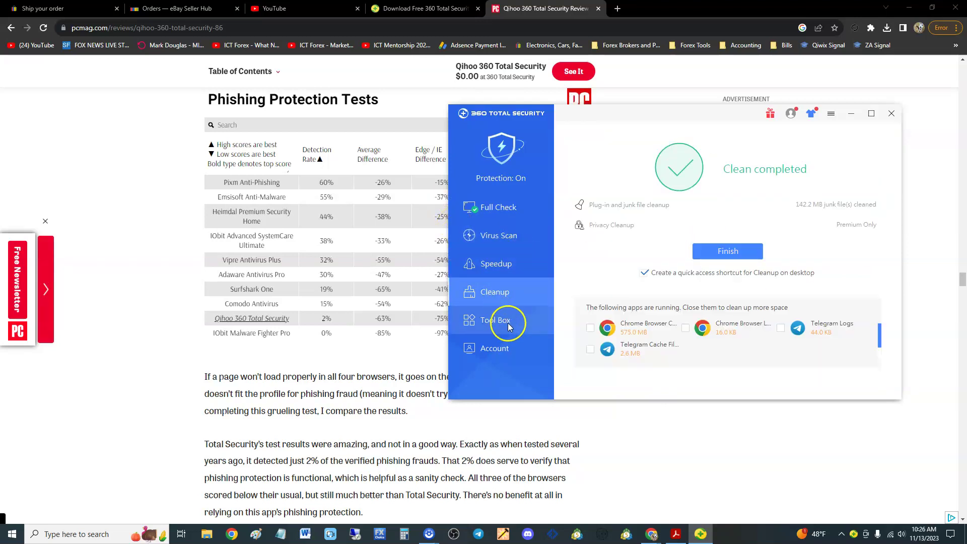
pyautogui.click(498, 320)
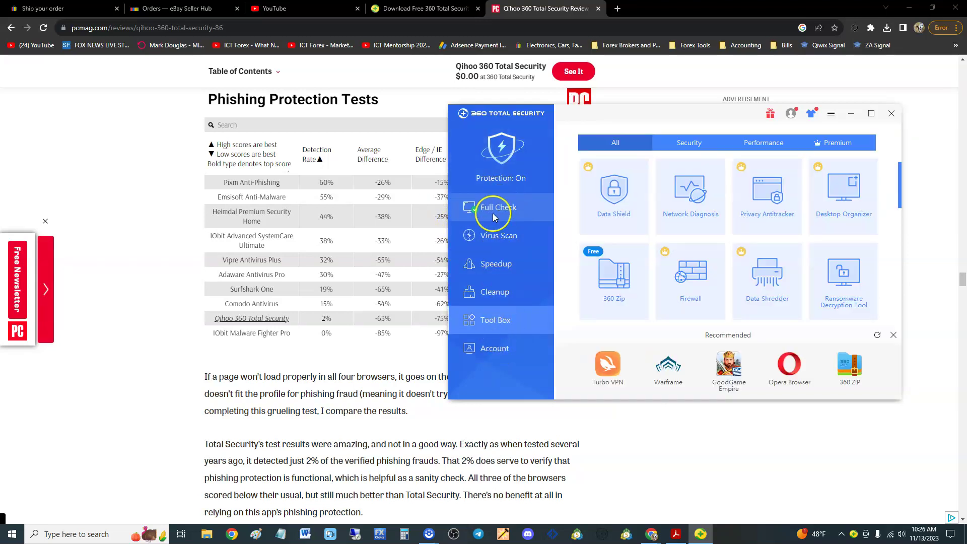
pyautogui.click(499, 236)
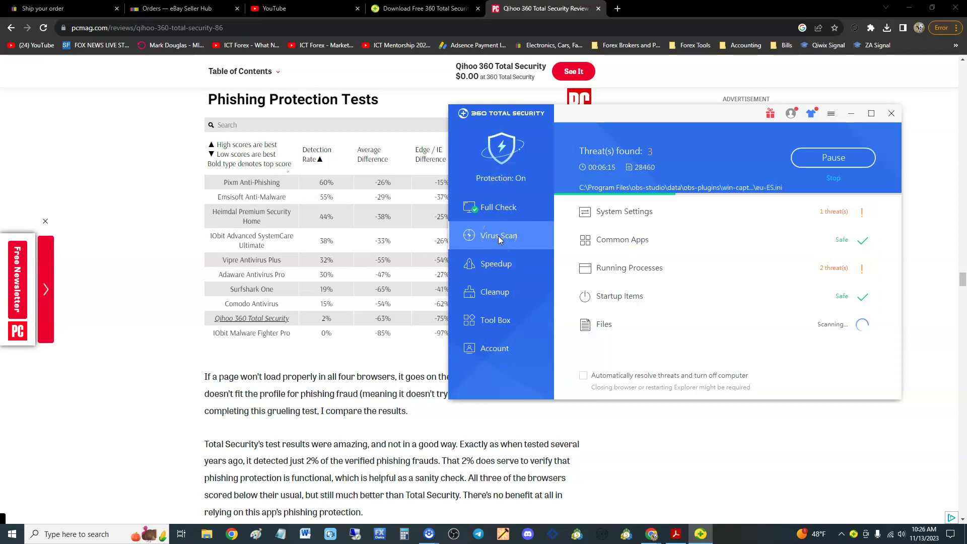
pyautogui.moveTo(637, 118); pyautogui.dragTo(636, 133)
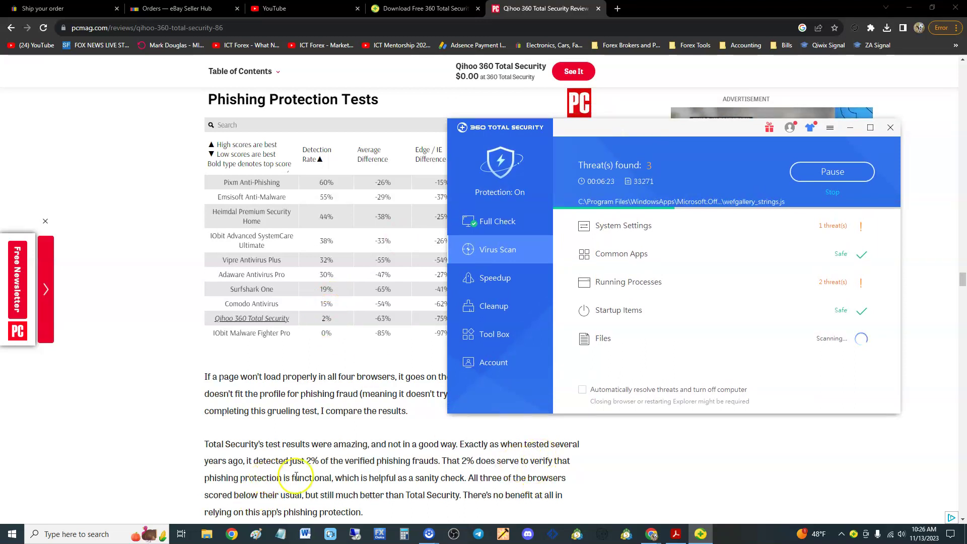
pyautogui.moveTo(302, 460); pyautogui.dragTo(567, 463)
# Step: Scroll to No Test Scores From the Labs and its Aggregate Lab Results table, briefly highlighting the paragraph
pyautogui.scroll(2, 670, 333)
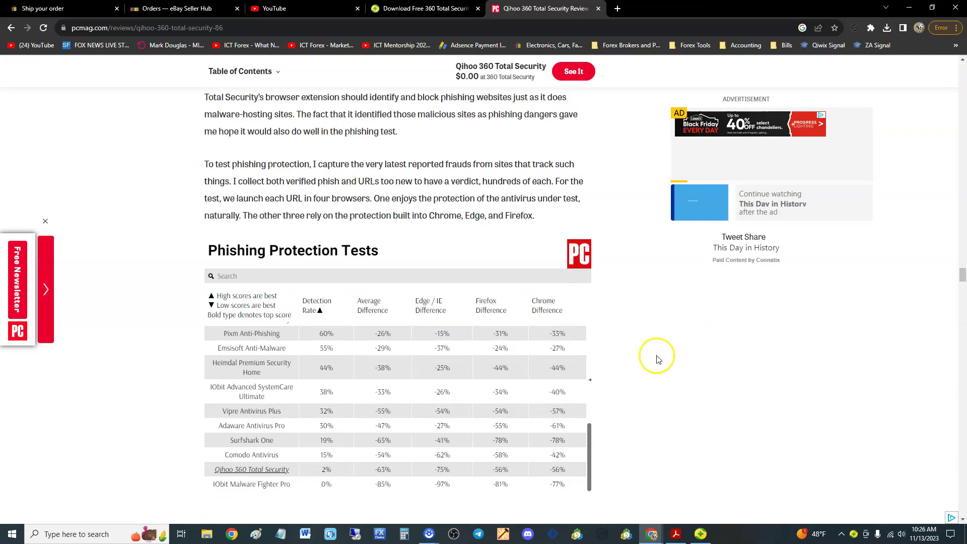
pyautogui.scroll(-20, 395, 297)
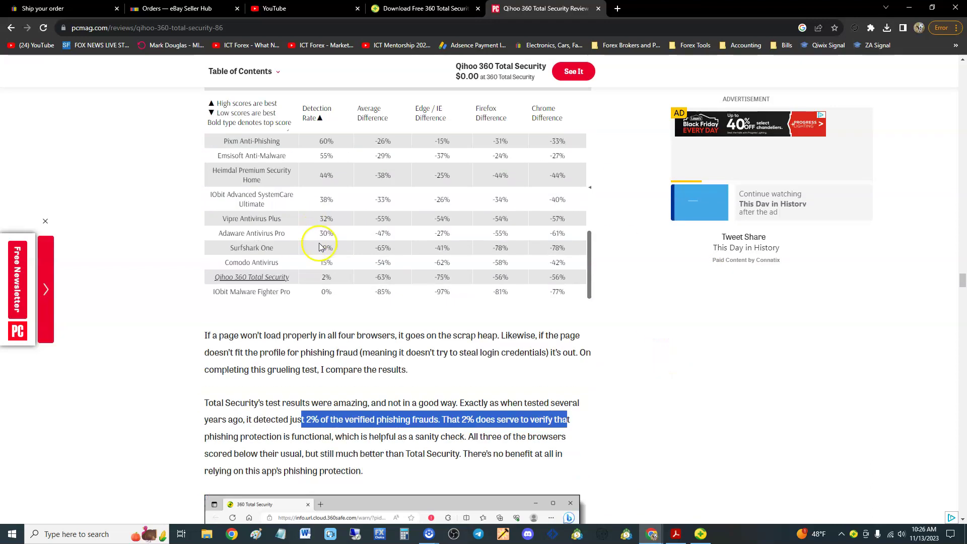
pyautogui.scroll(-10, 394, 303)
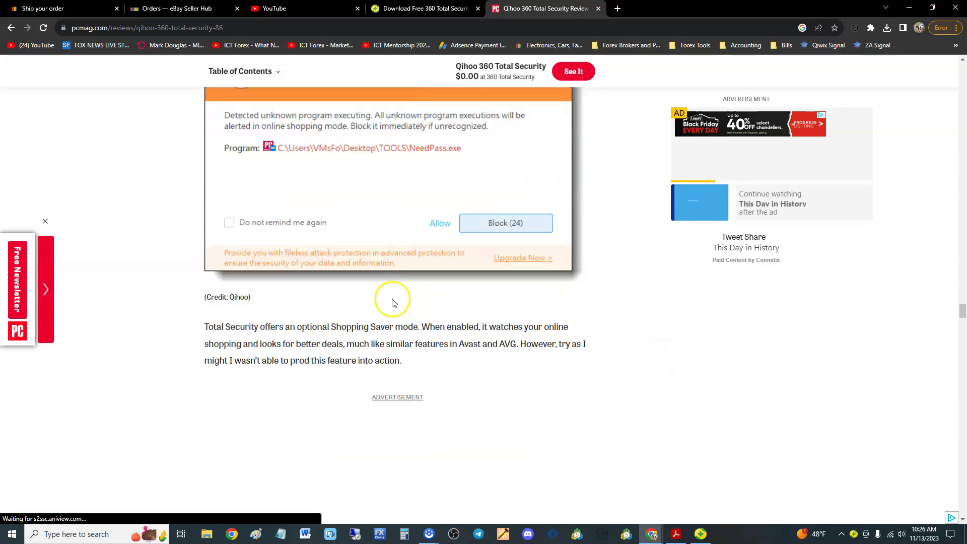
pyautogui.moveTo(962, 337); pyautogui.dragTo(938, 281)
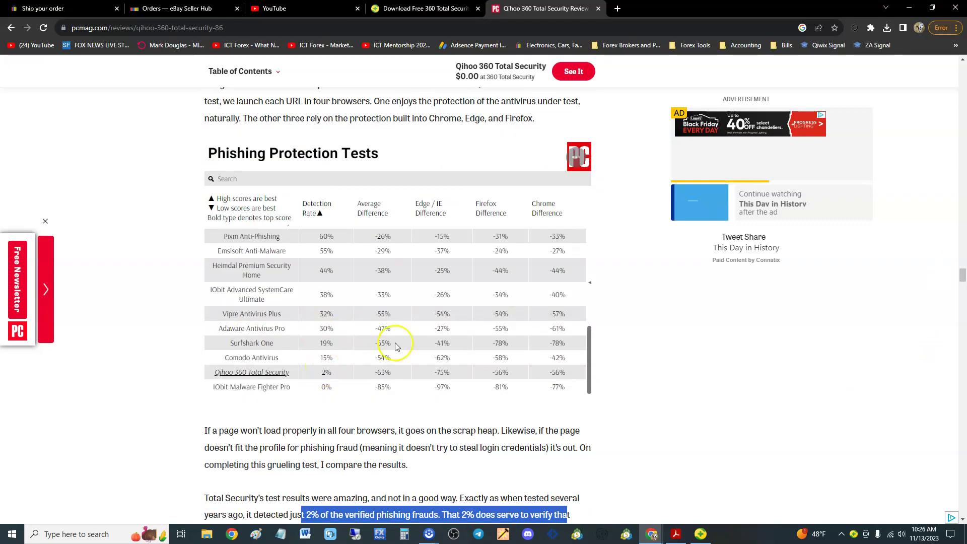
pyautogui.moveTo(963, 276); pyautogui.dragTo(946, 185)
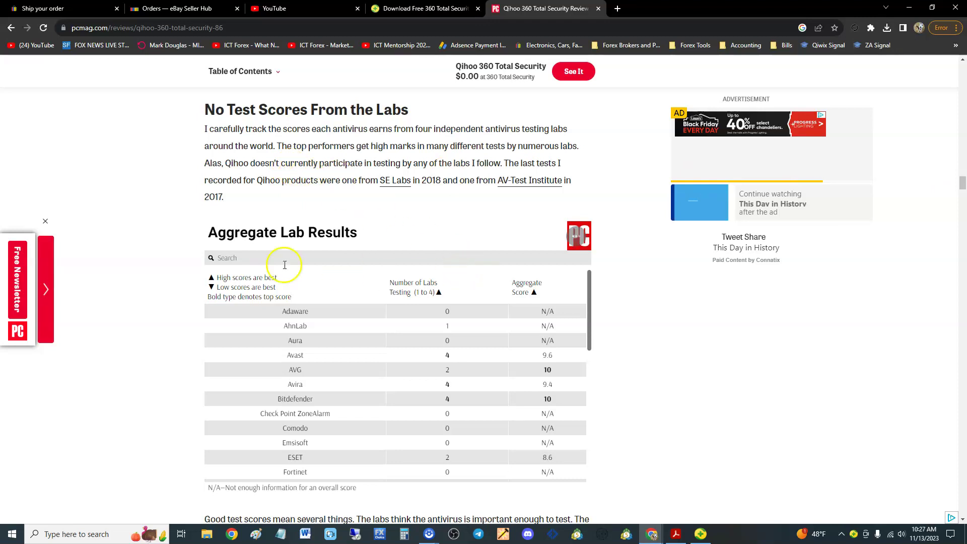
pyautogui.scroll(1, 455, 247)
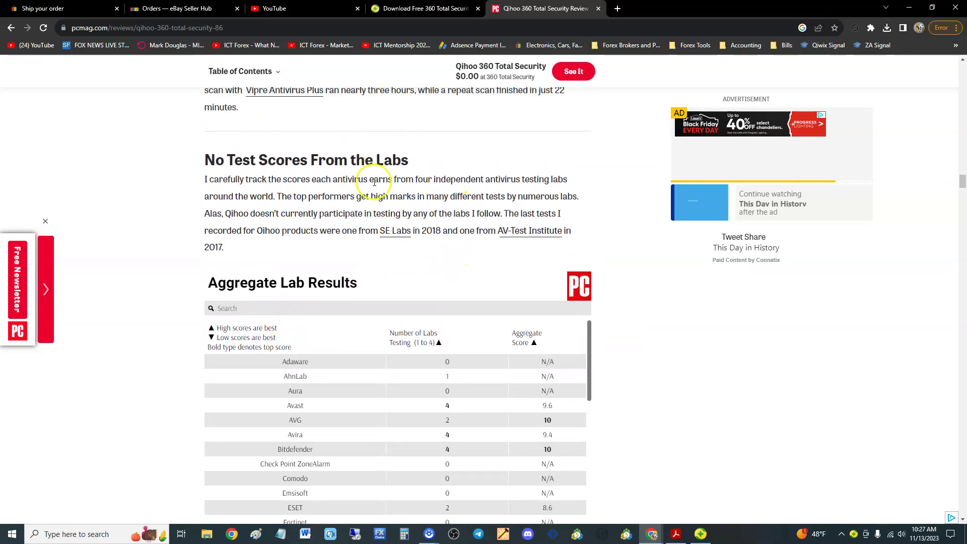
pyautogui.moveTo(205, 157); pyautogui.dragTo(564, 237)
pyautogui.click(627, 210)
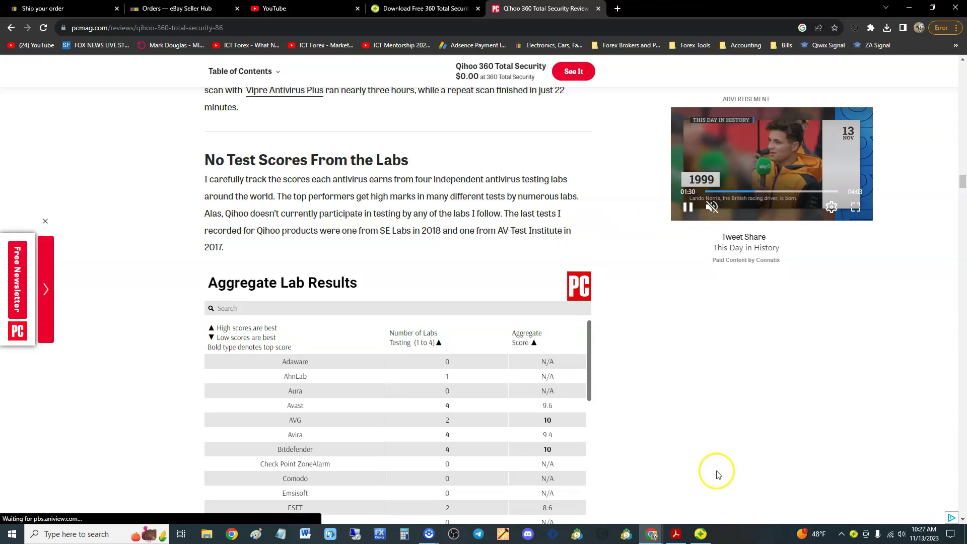
# Step: Bring up the 360 scan, shift its window over the page, then put the Aggregate Lab Results back in front
pyautogui.click(700, 532)
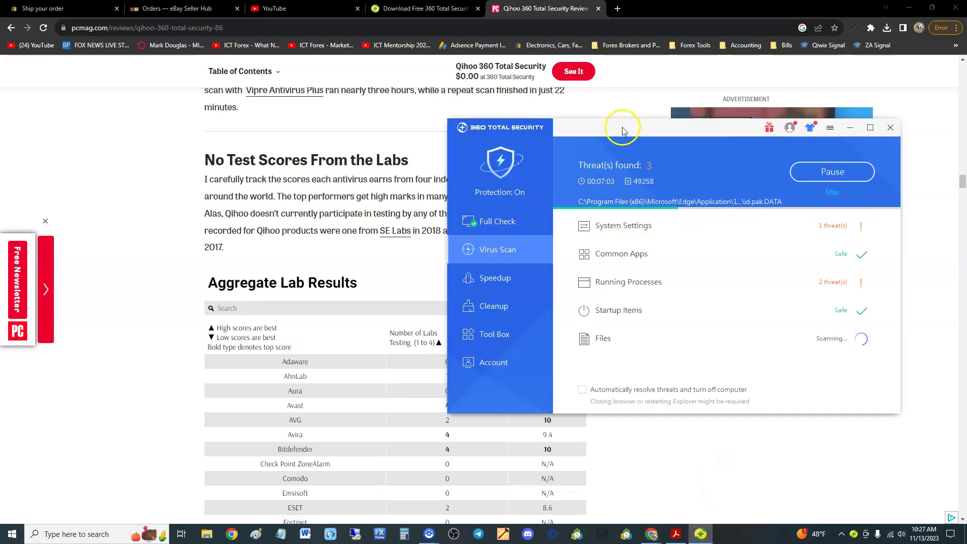
pyautogui.moveTo(622, 131); pyautogui.dragTo(568, 92)
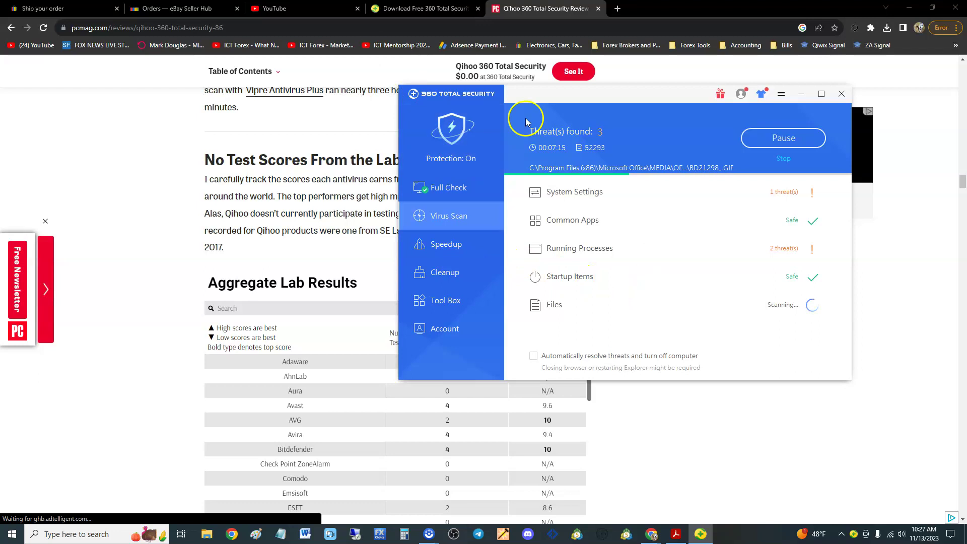
pyautogui.moveTo(527, 122); pyautogui.dragTo(513, 166)
pyautogui.click(335, 190)
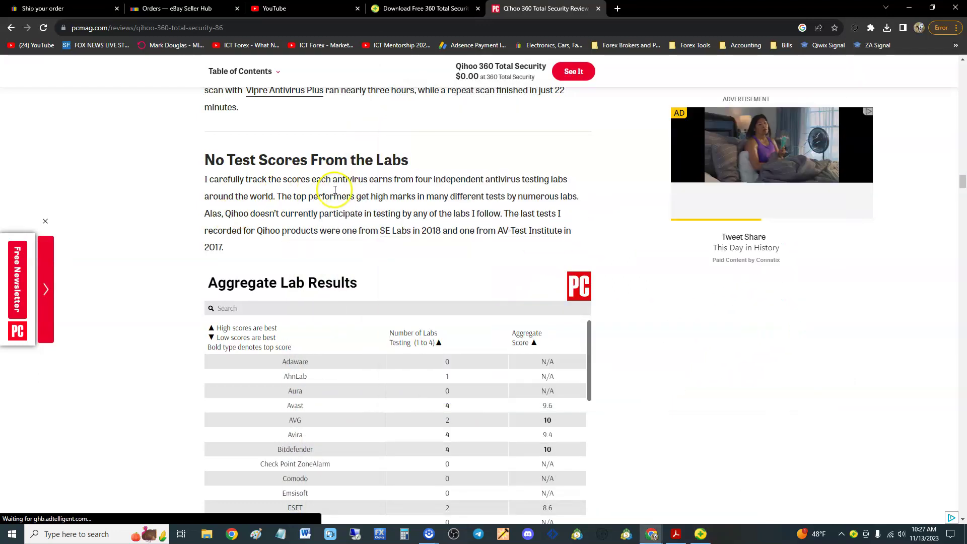
# Step: Highlight the cons about ineffective ransomware protection and no Chrome extension, then bring the scan window back down-left
pyautogui.moveTo(962, 182); pyautogui.dragTo(959, 63)
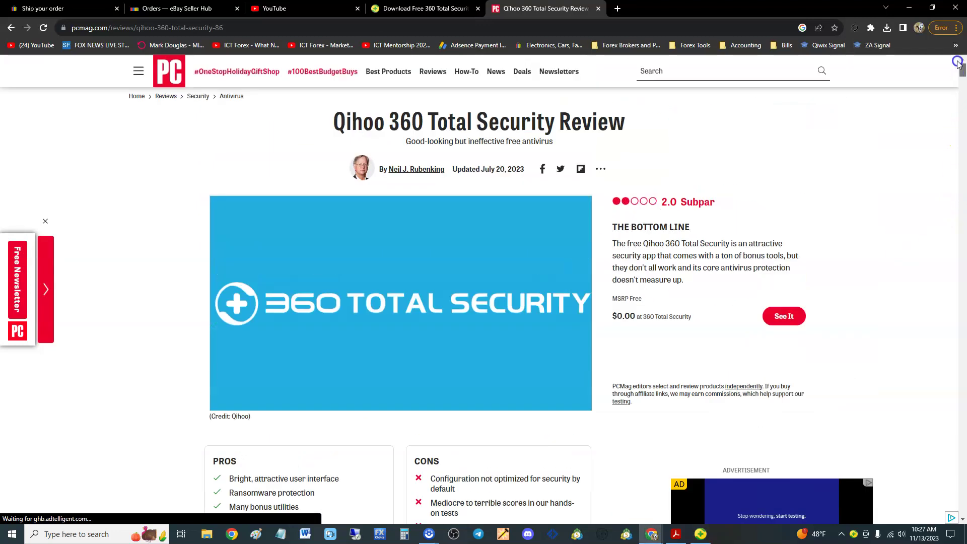
pyautogui.scroll(-4, 712, 244)
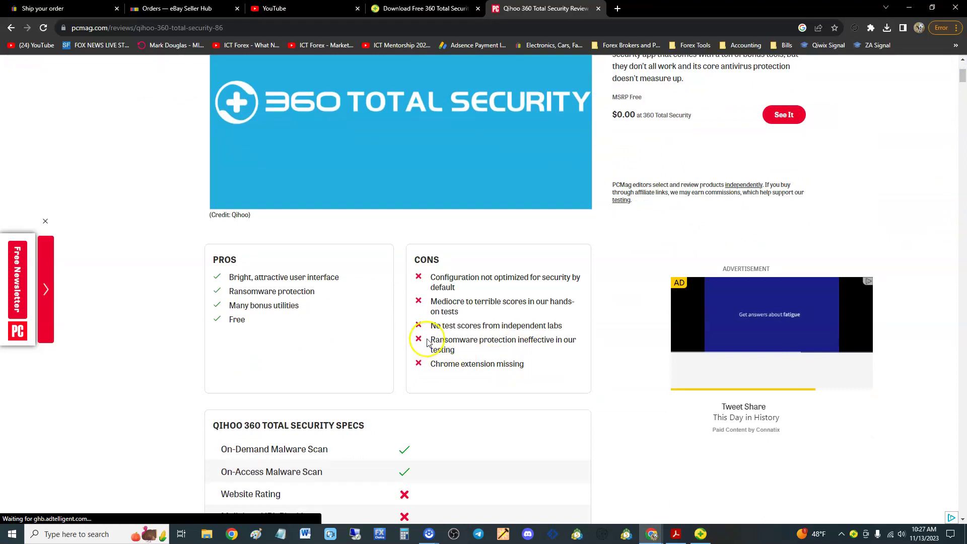
pyautogui.moveTo(427, 343); pyautogui.dragTo(561, 356)
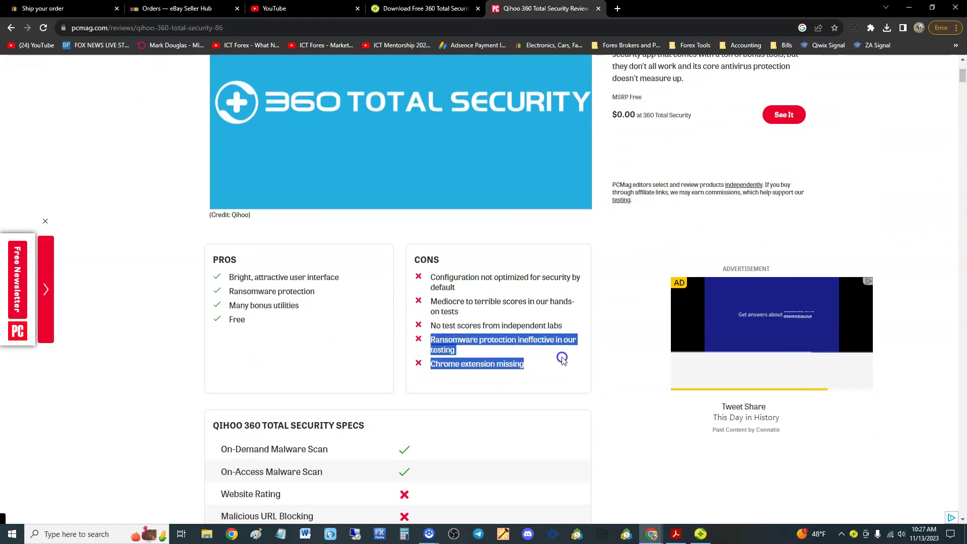
pyautogui.click(701, 534)
pyautogui.moveTo(593, 114); pyautogui.dragTo(554, 137)
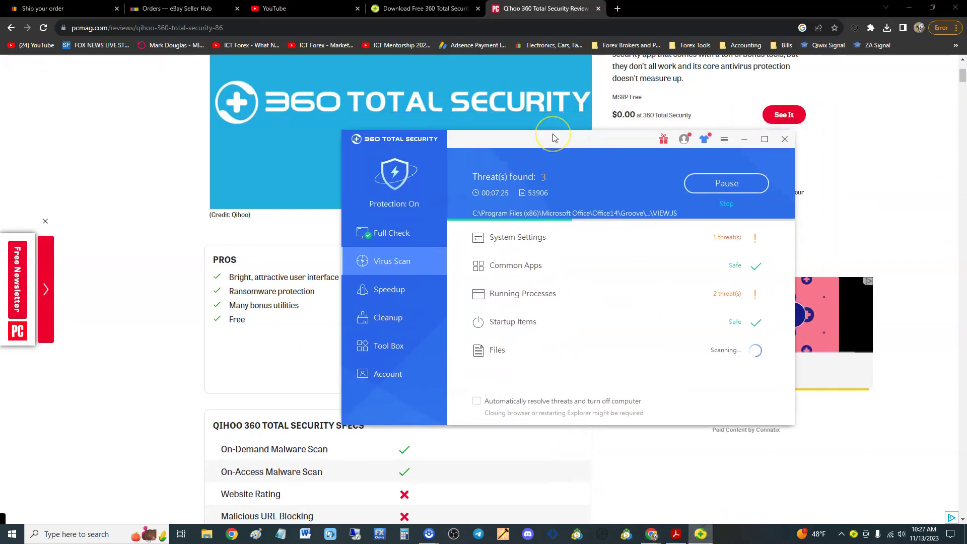